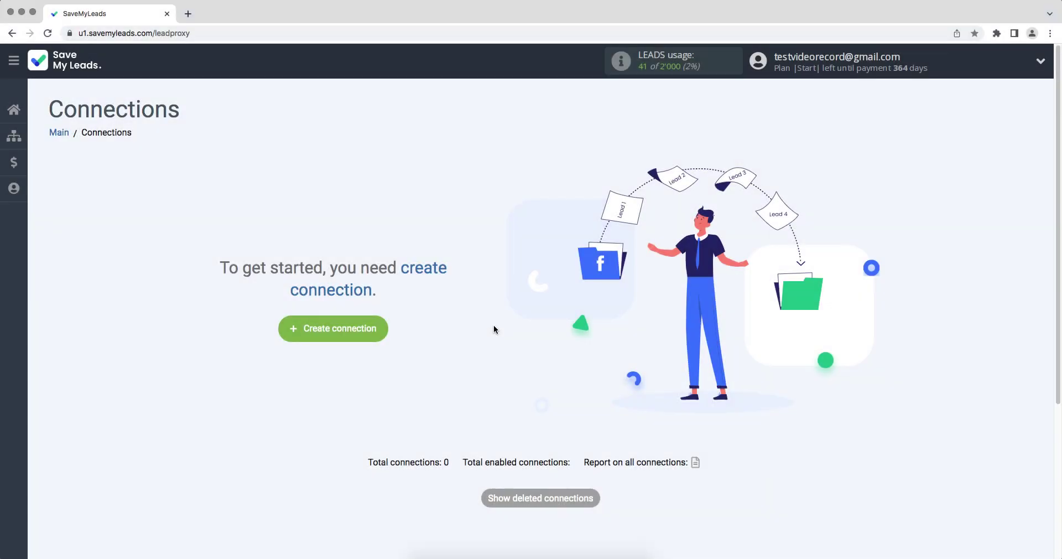
# Step: Create a new connection with Google Lead Form as the lead source and Campaign Monitor's Add Contacts as the destination
pyautogui.click(294, 331)
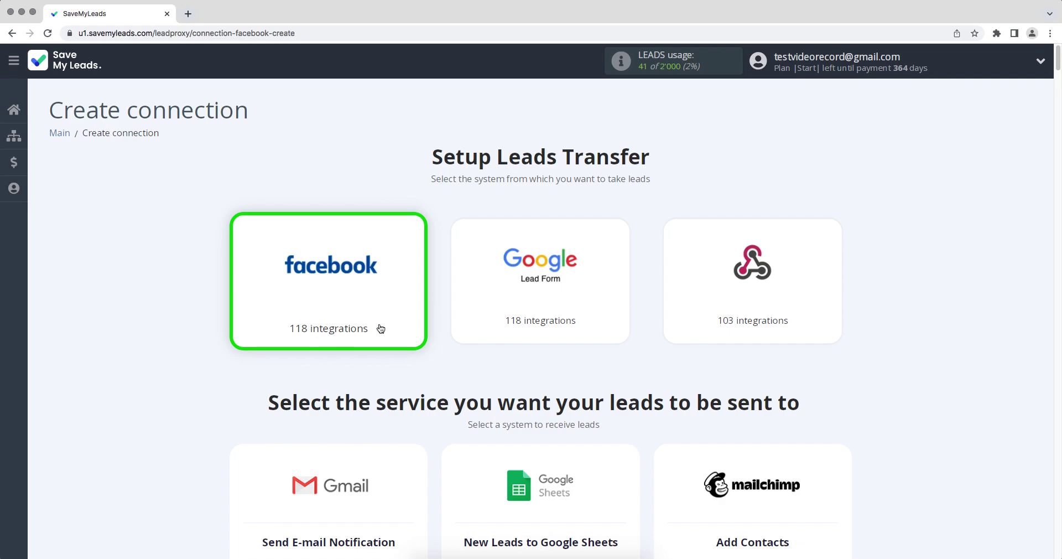
pyautogui.scroll(-10, 492, 314)
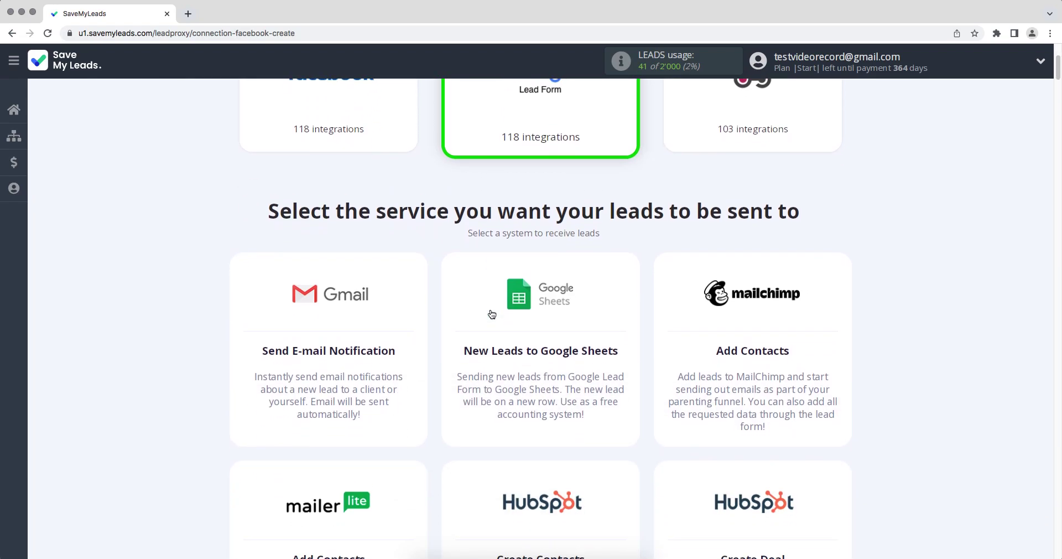
pyautogui.scroll(-13, 492, 314)
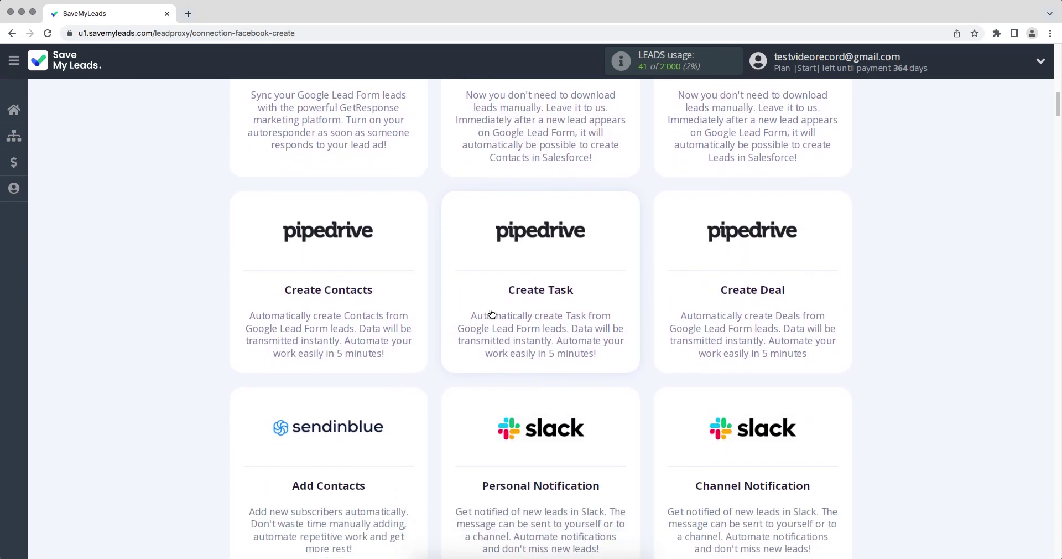
pyautogui.scroll(-14, 492, 314)
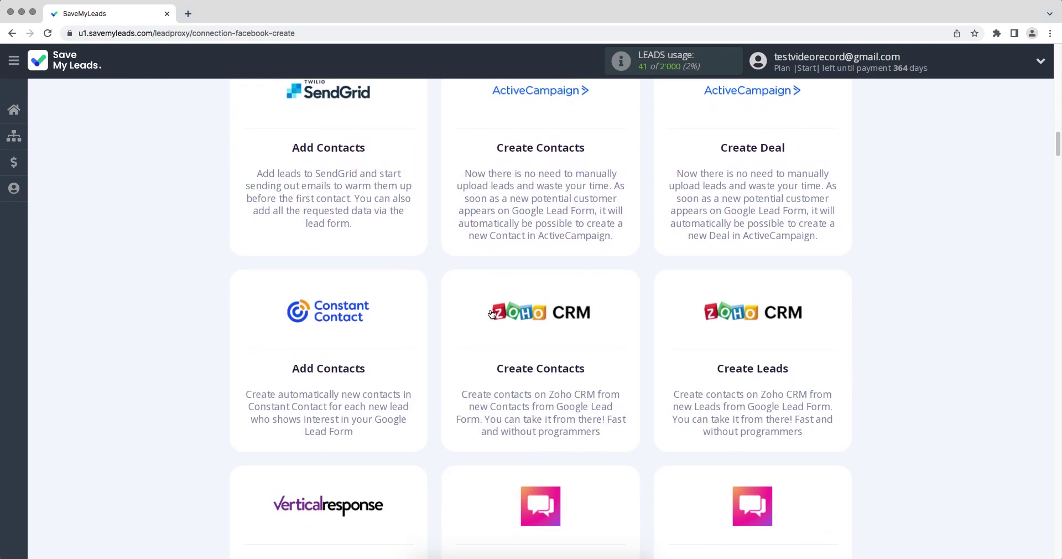
pyautogui.scroll(-8, 492, 313)
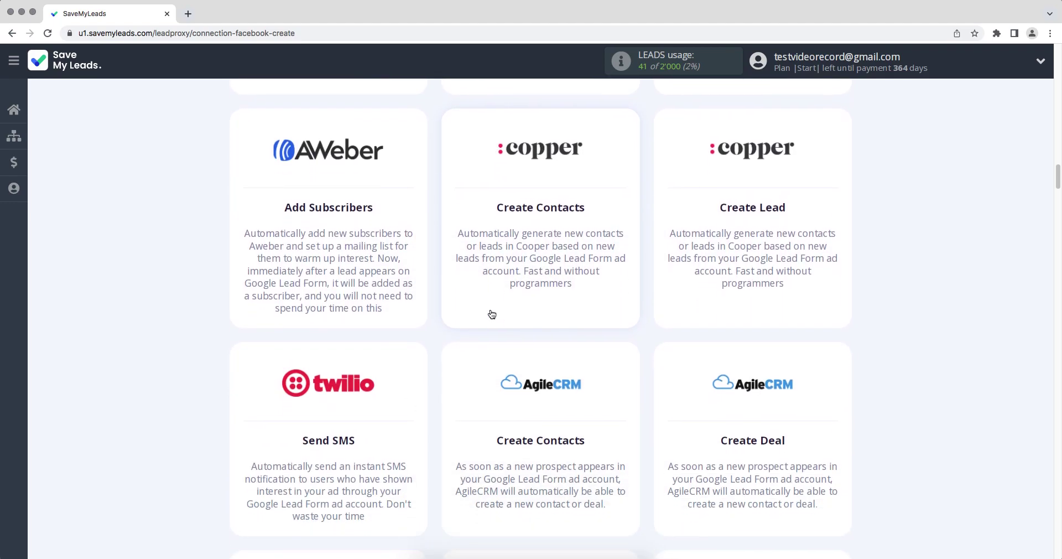
pyautogui.scroll(-3, 492, 314)
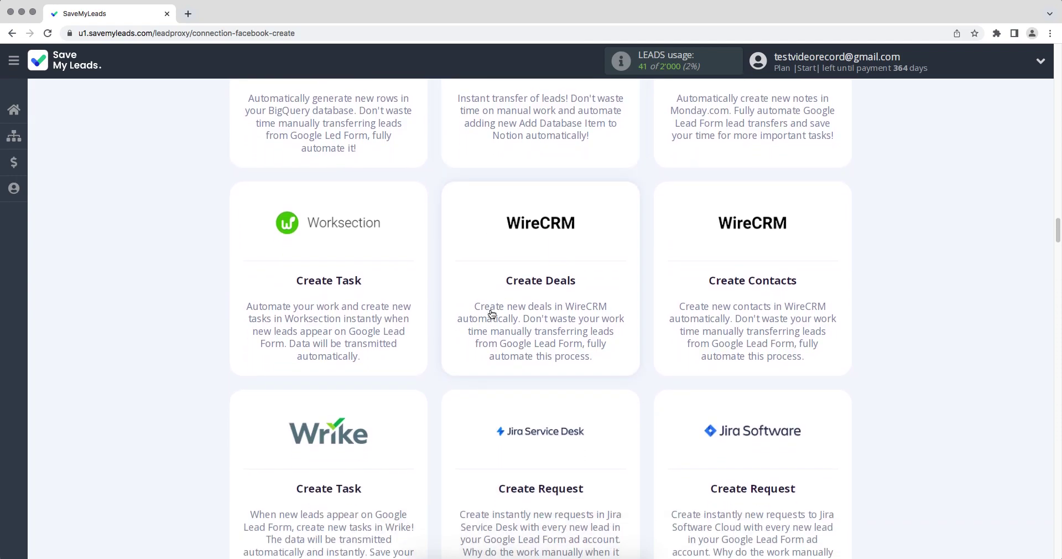
pyautogui.scroll(-11, 492, 313)
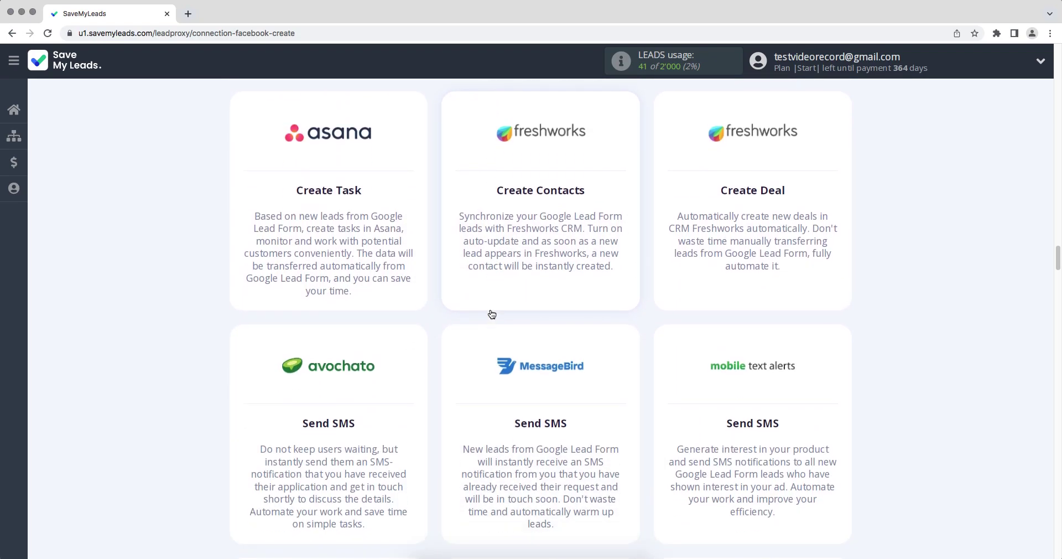
pyautogui.scroll(-10, 492, 313)
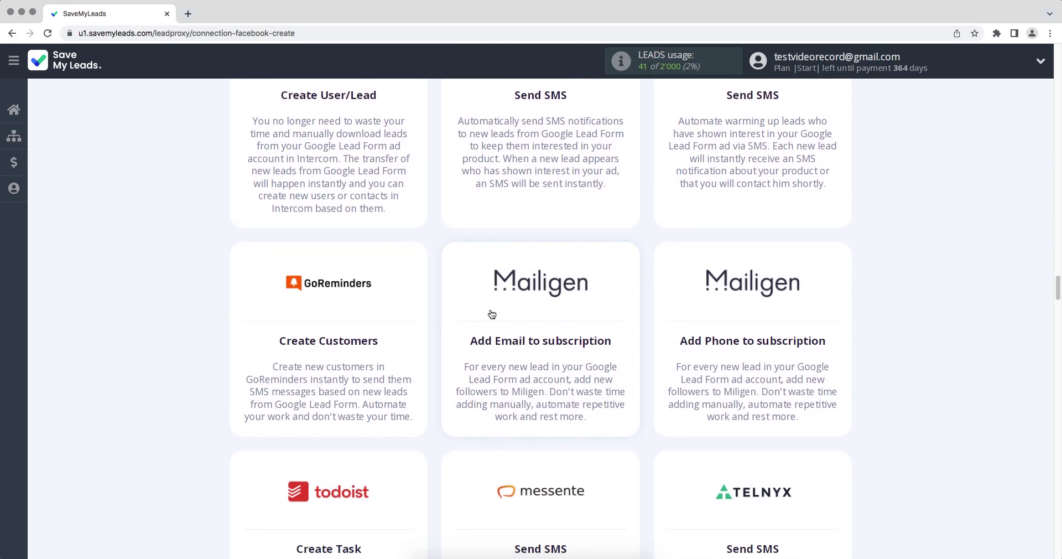
pyautogui.scroll(-9, 492, 314)
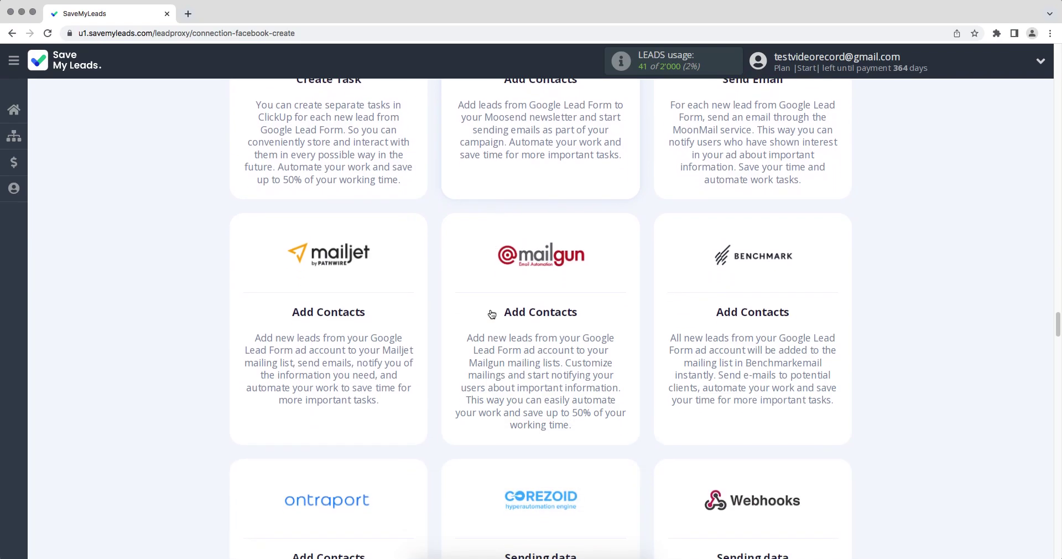
pyautogui.scroll(-9, 492, 314)
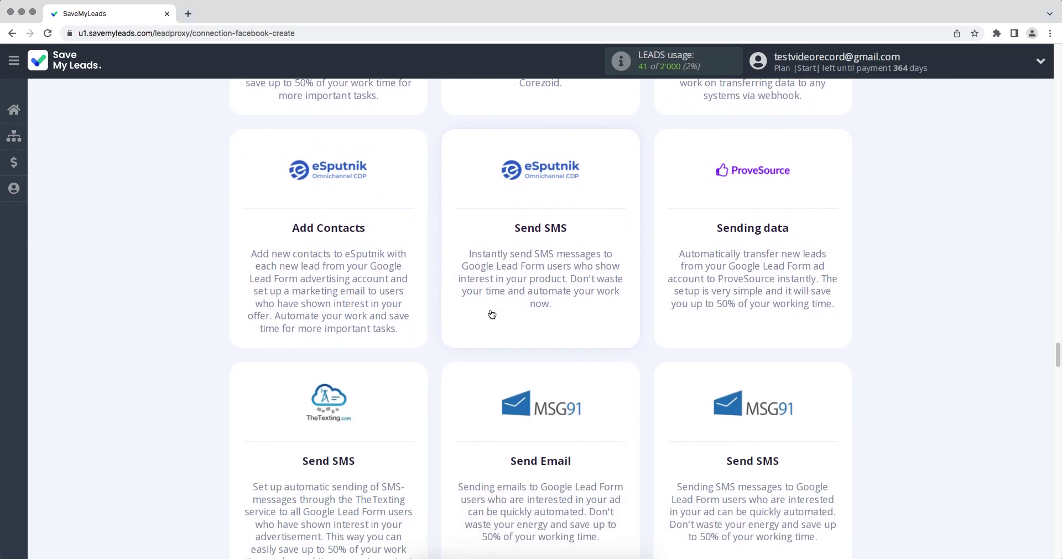
pyautogui.scroll(-5, 492, 314)
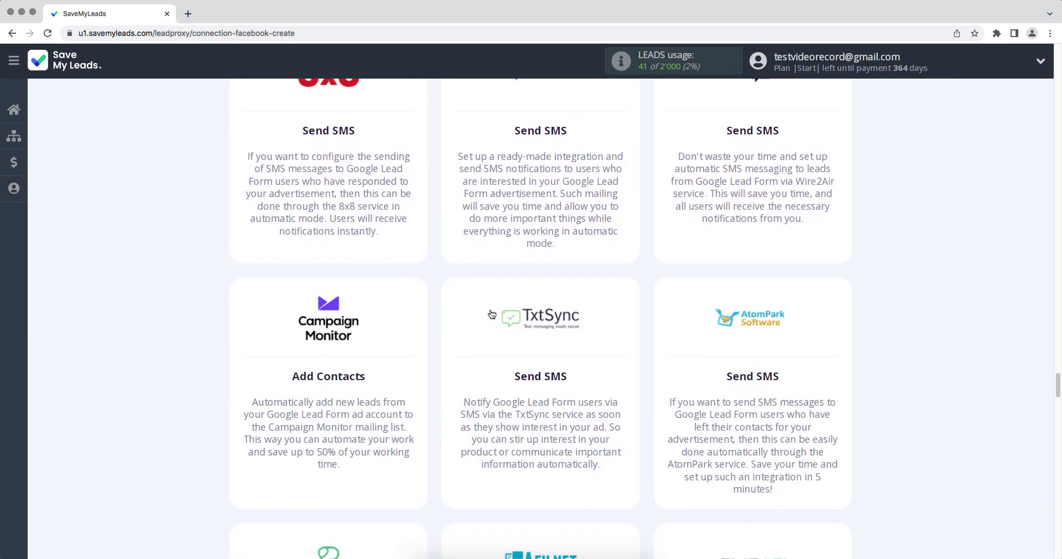
pyautogui.click(352, 324)
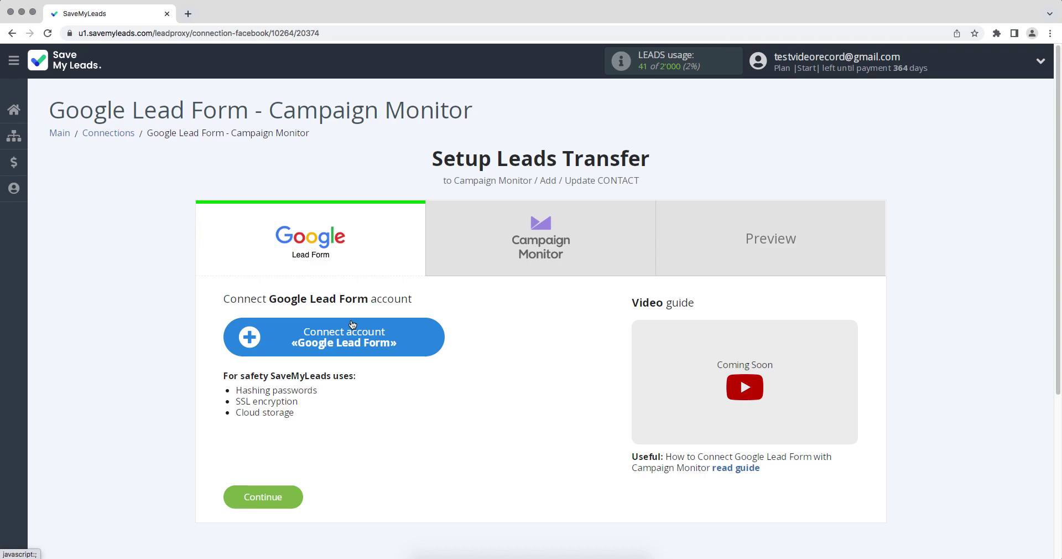
# Step: Connect a Google Lead Form account under its suggested name and select it as the source account
pyautogui.click(249, 339)
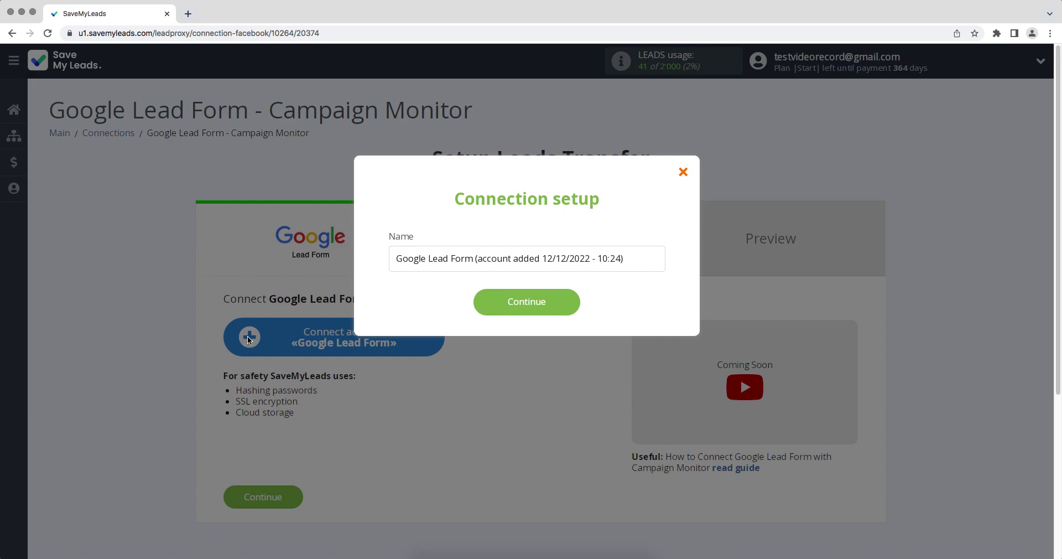
pyautogui.click(521, 305)
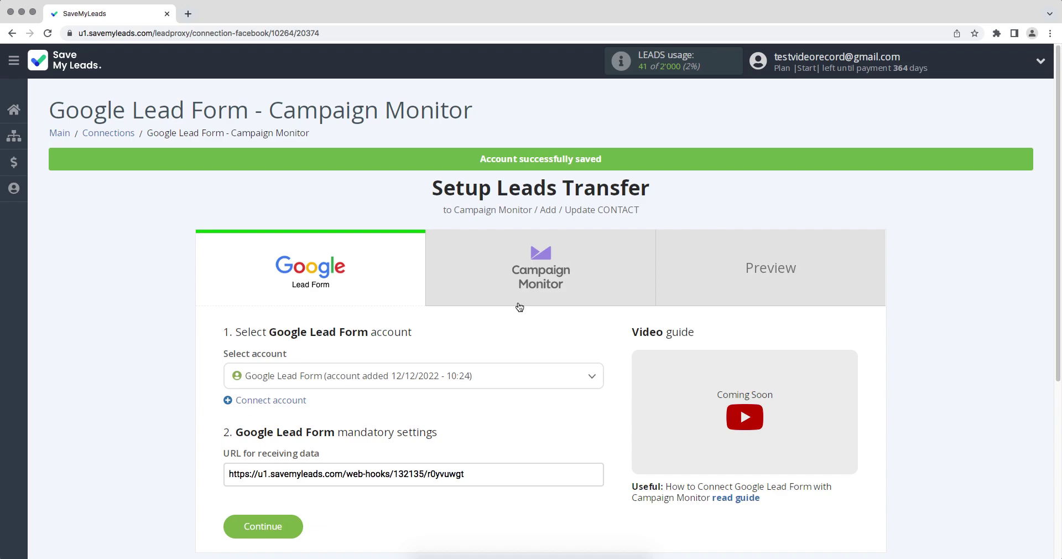
pyautogui.click(469, 372)
pyautogui.click(455, 420)
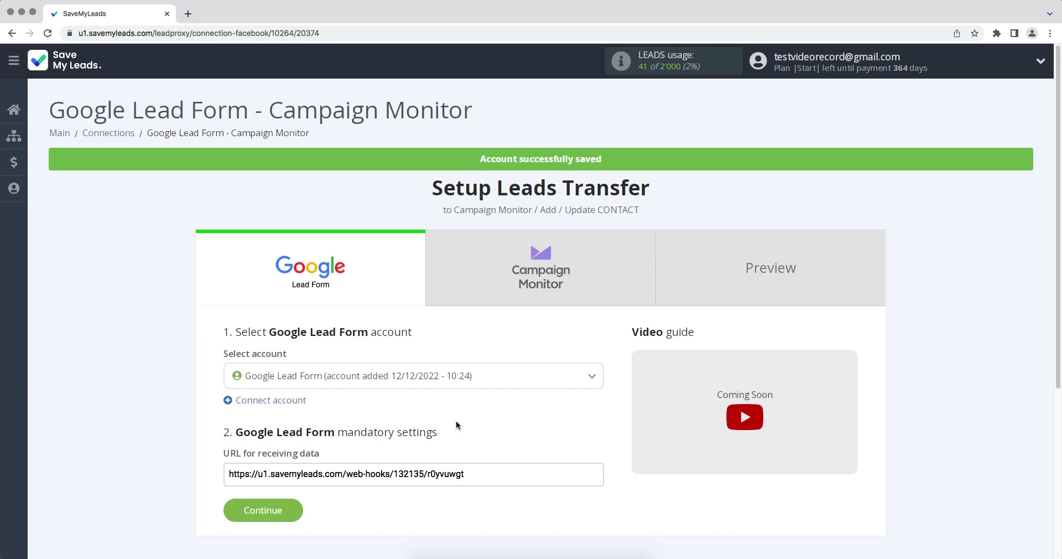
# Step: Copy the whole URL for receiving data from the Google Lead Form mandatory settings
pyautogui.moveTo(468, 474); pyautogui.dragTo(226, 474)
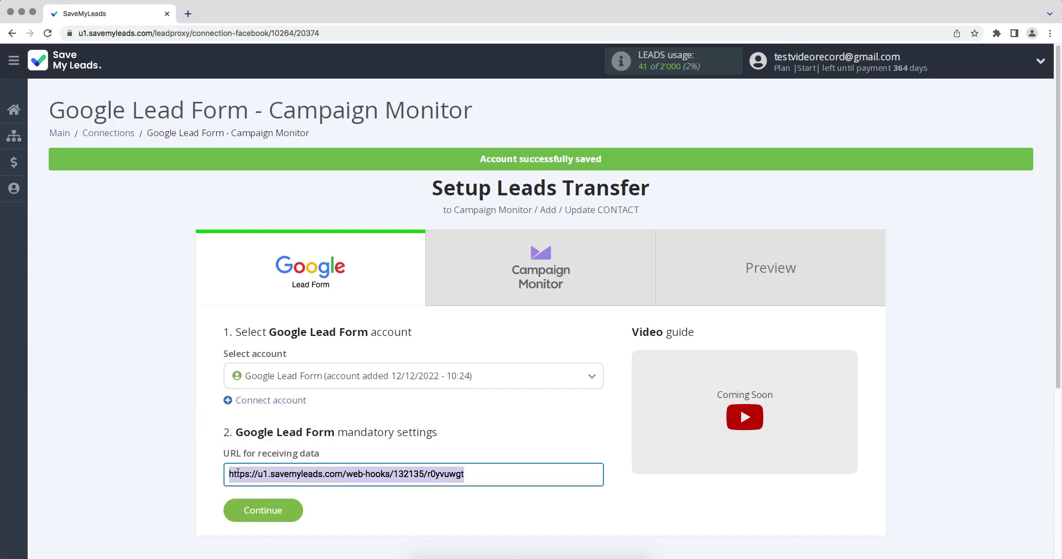
pyautogui.rightClick(238, 475)
pyautogui.click(258, 454)
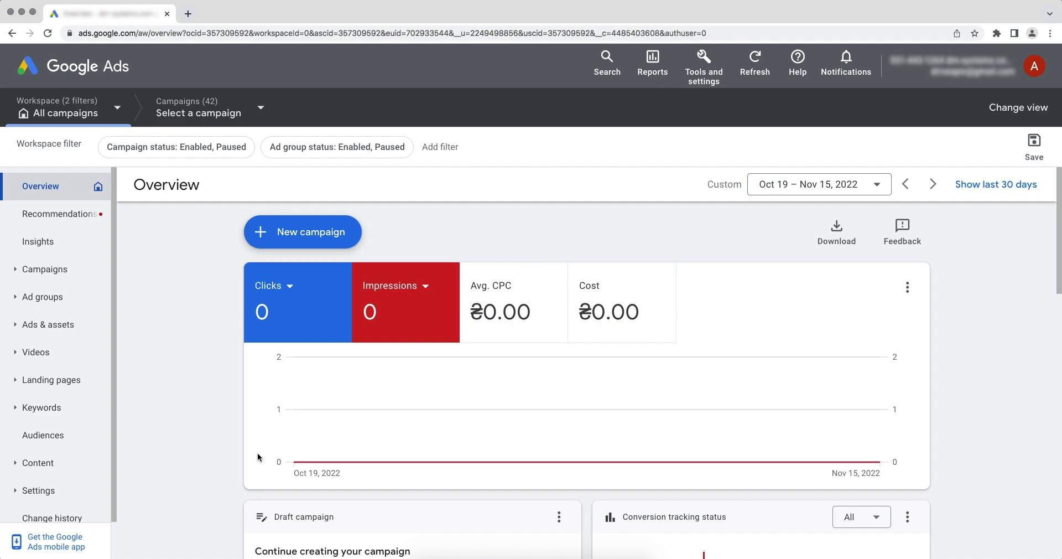
# Step: Switch to Google Ads and open the account-level Google Lead Form asset for editing
pyautogui.click(68, 325)
pyautogui.click(49, 383)
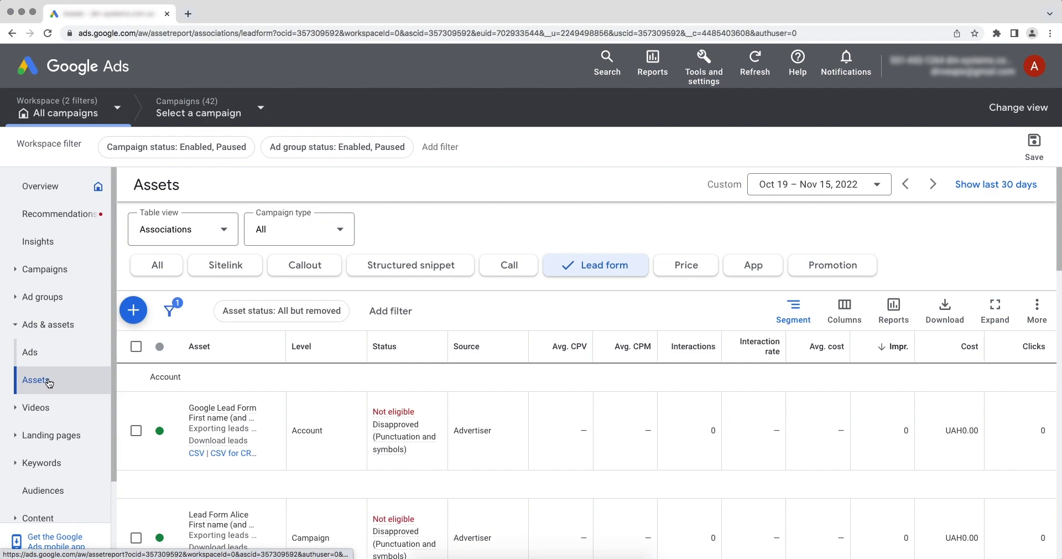
pyautogui.click(189, 412)
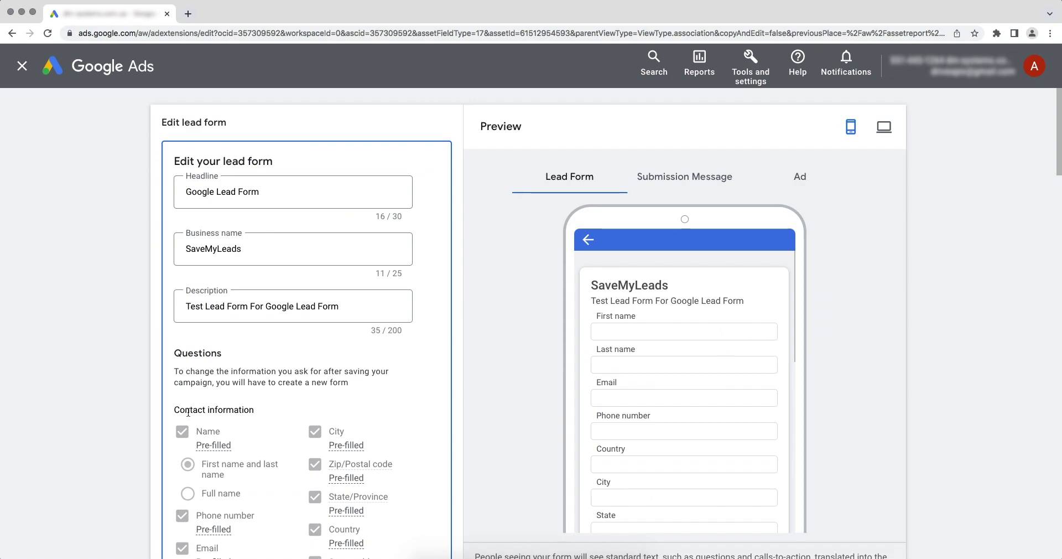
# Step: Expand the lead form's other data integration options and paste the copied address as the Webhook URL
pyautogui.scroll(-15, 188, 412)
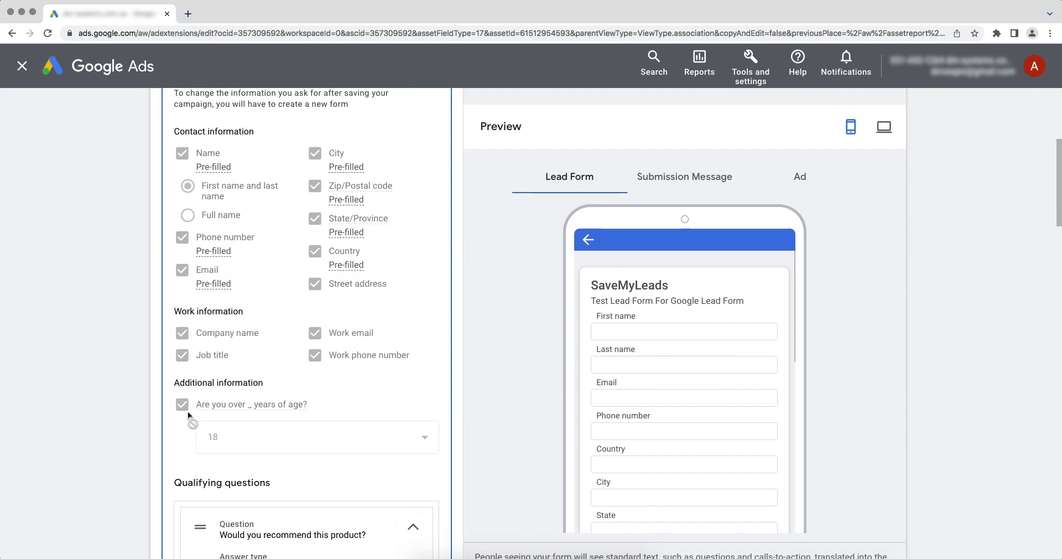
pyautogui.scroll(-20, 188, 414)
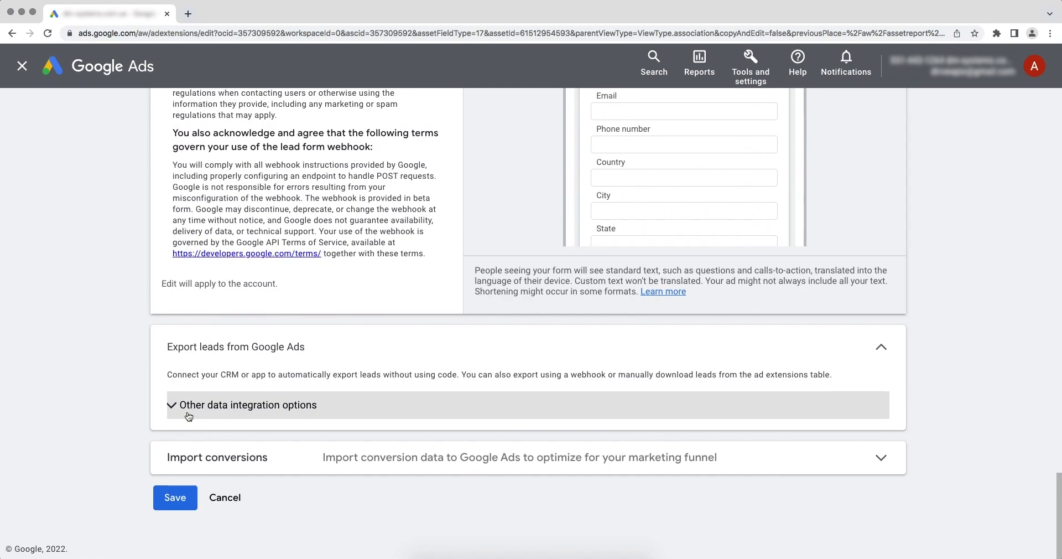
pyautogui.click(170, 408)
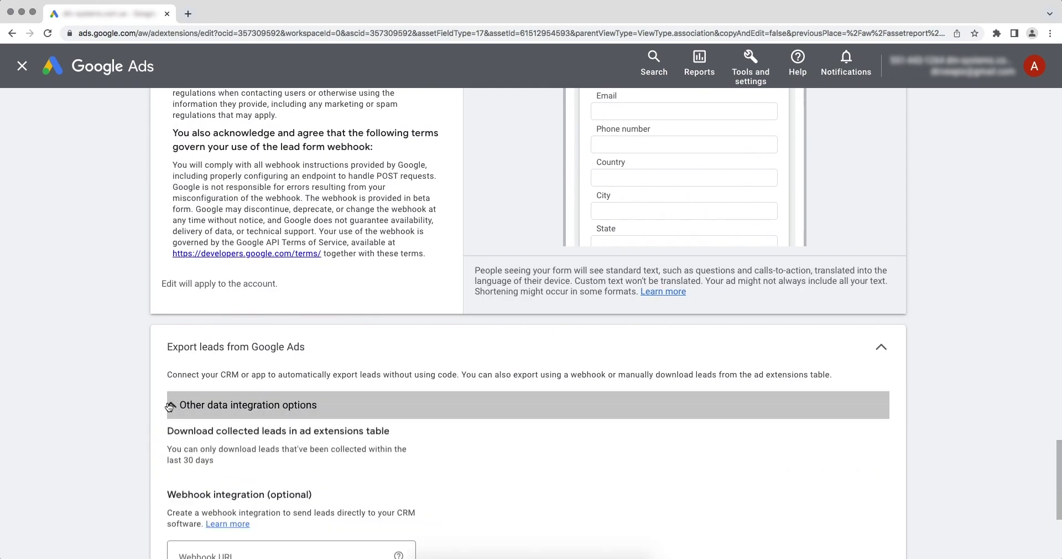
pyautogui.scroll(-3, 168, 407)
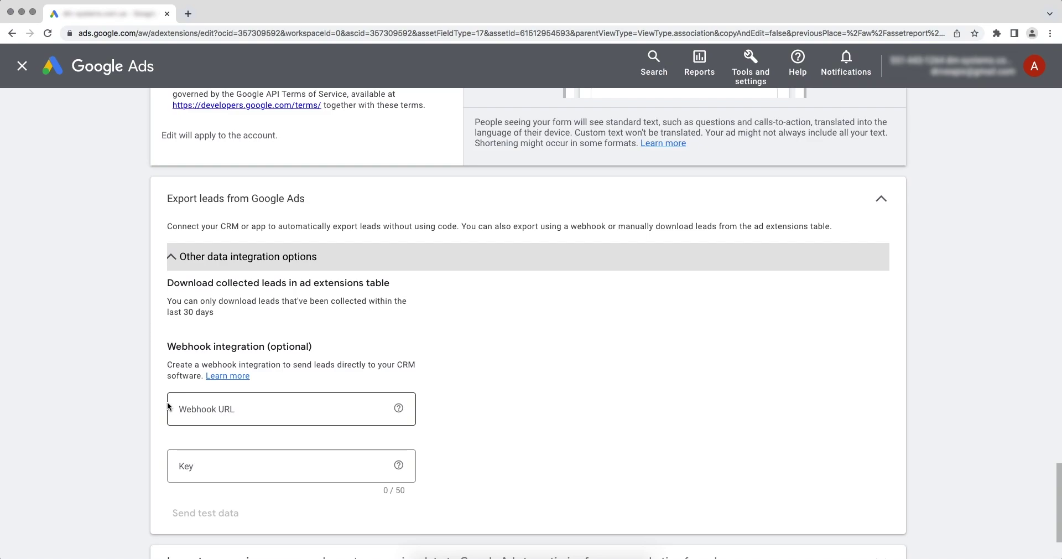
pyautogui.rightClick(216, 407)
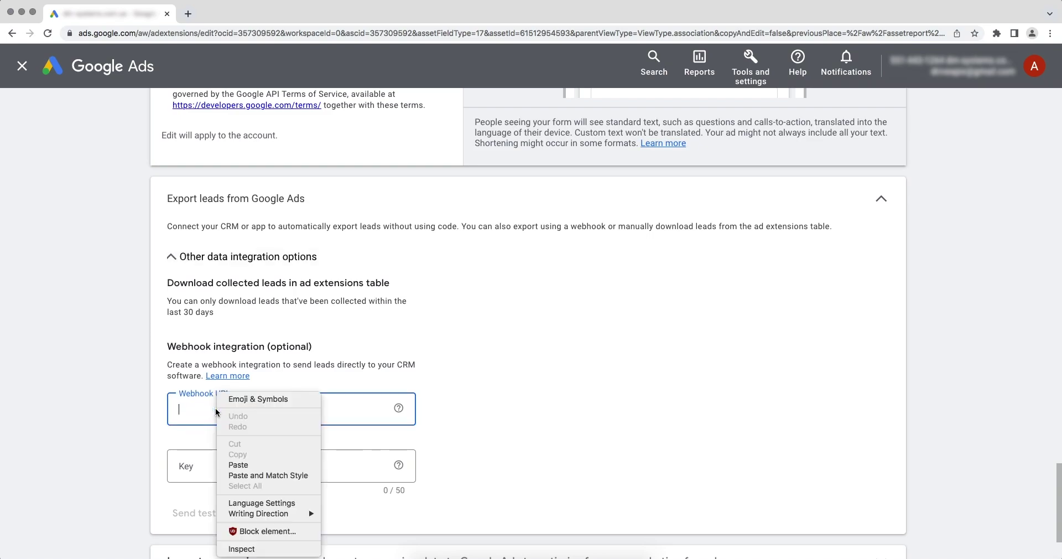
pyautogui.click(241, 464)
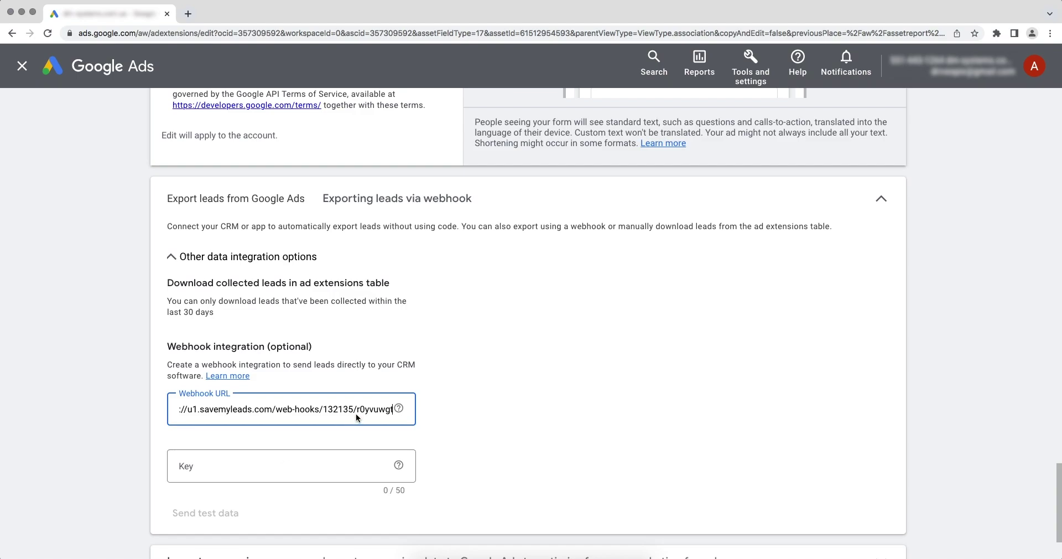
# Step: Copy the part of the webhook URL after its last slash and paste it as the webhook Key
pyautogui.moveTo(356, 410); pyautogui.dragTo(387, 410)
pyautogui.rightClick(383, 410)
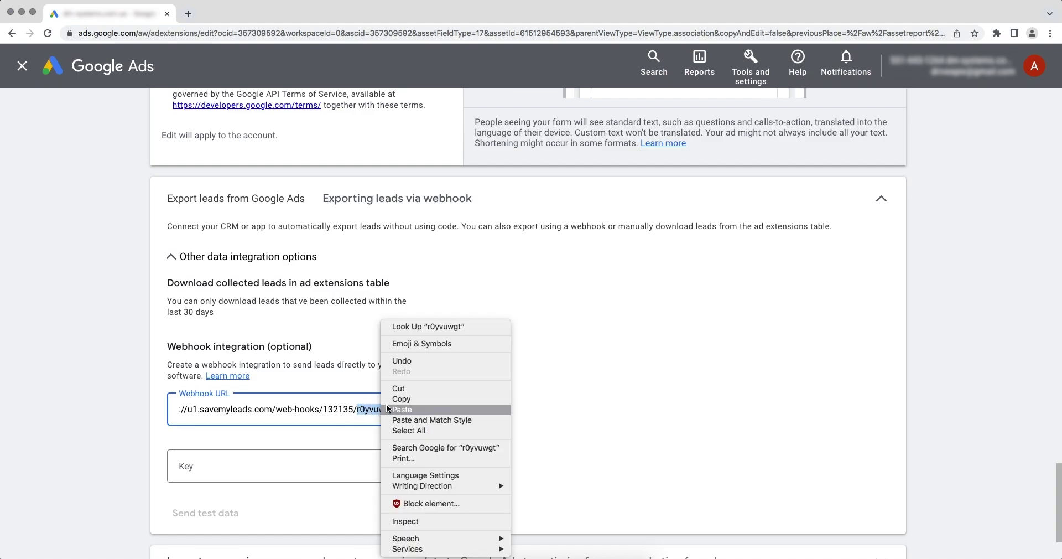
pyautogui.click(392, 402)
pyautogui.click(231, 466)
pyautogui.rightClick(233, 465)
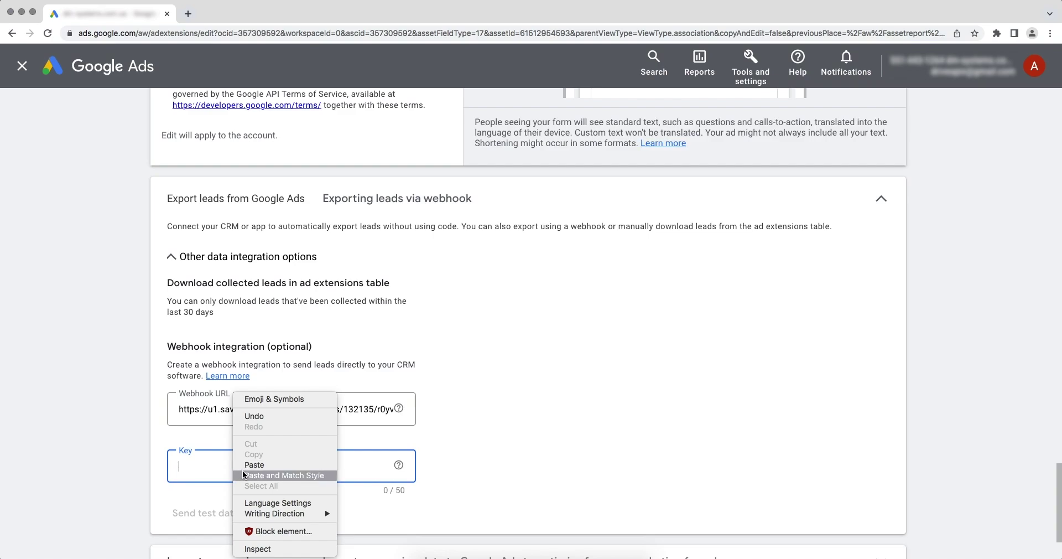
pyautogui.click(246, 464)
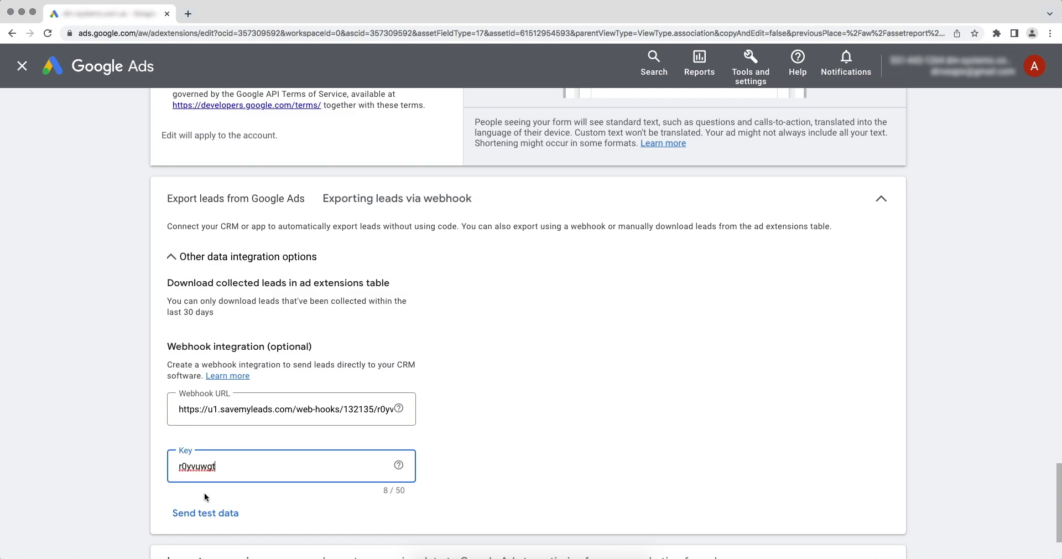
# Step: Send test data through the webhook integration and save the lead form
pyautogui.click(203, 507)
pyautogui.scroll(-3, 202, 508)
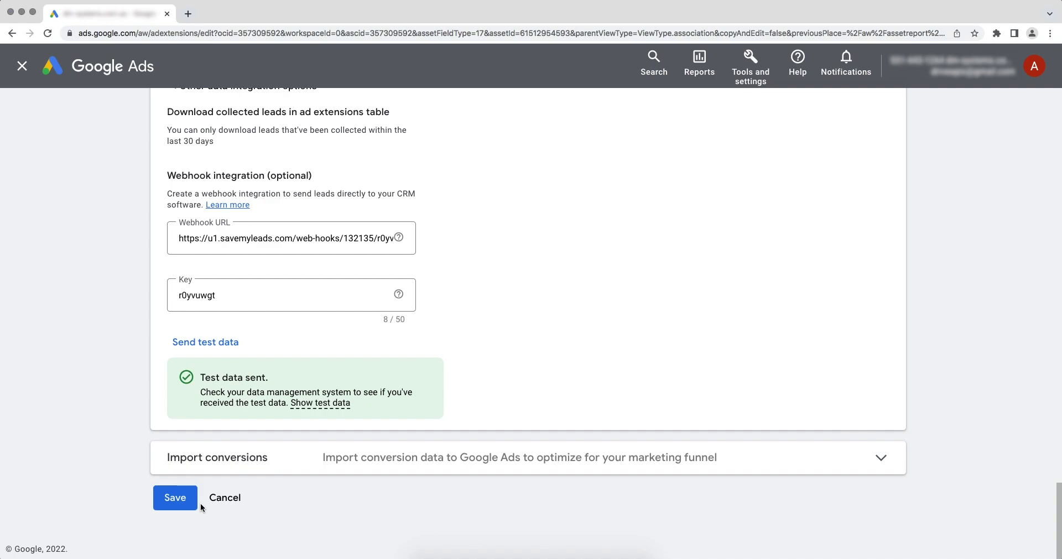
pyautogui.click(168, 499)
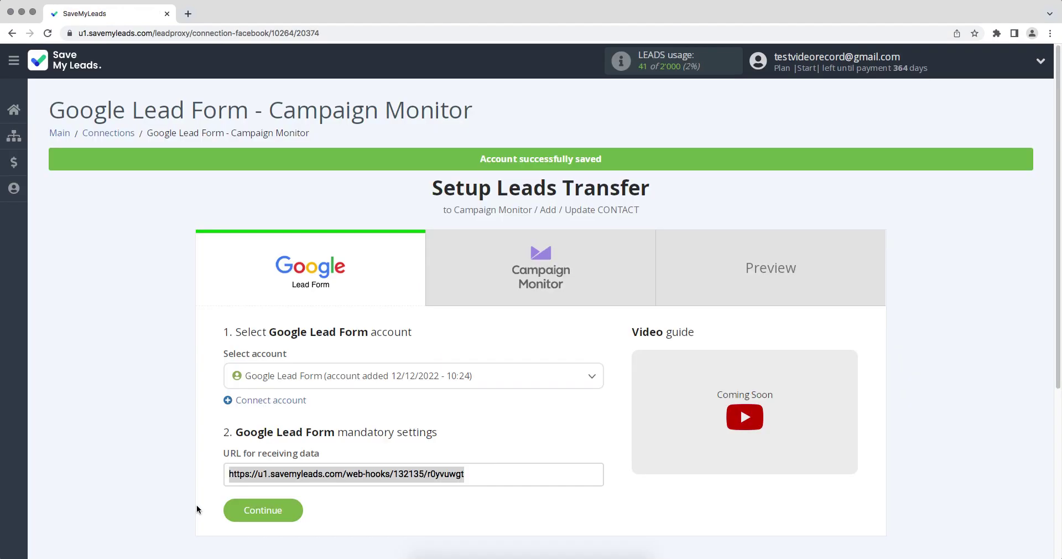
# Step: Return to SaveMyLeads, continue to the Campaign Monitor stage and start connecting a Campaign Monitor account
pyautogui.click(231, 515)
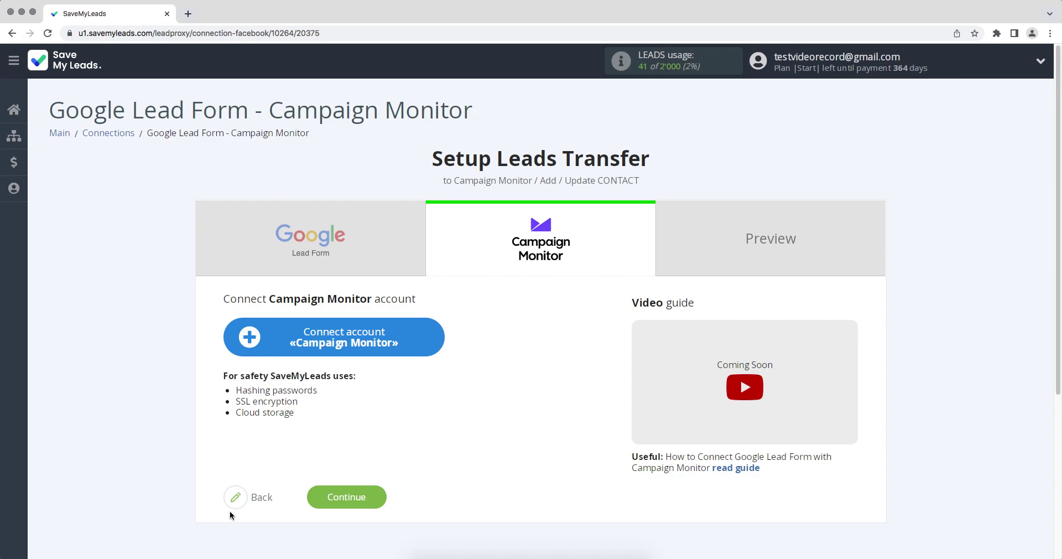
pyautogui.click(242, 351)
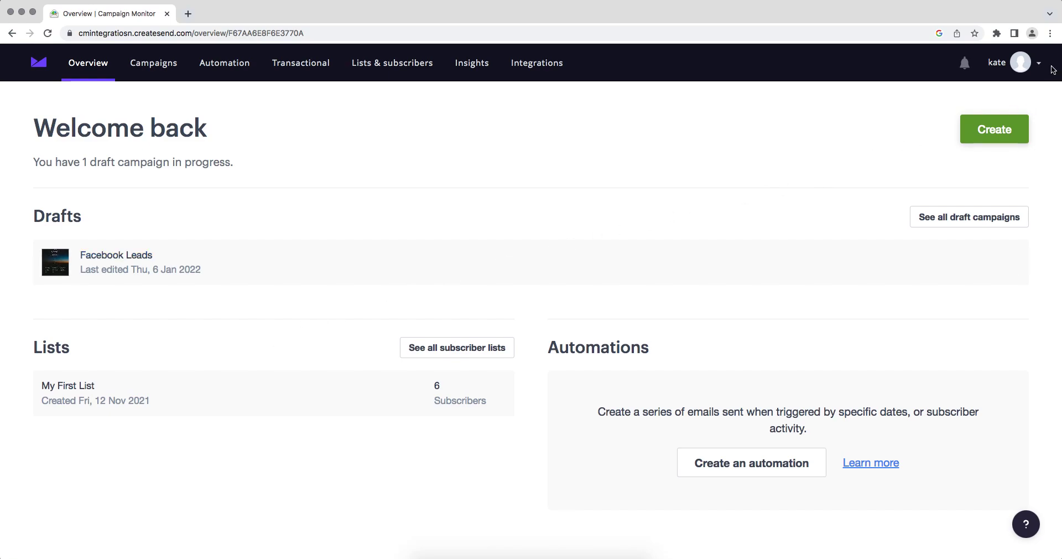
pyautogui.click(1033, 74)
pyautogui.click(990, 96)
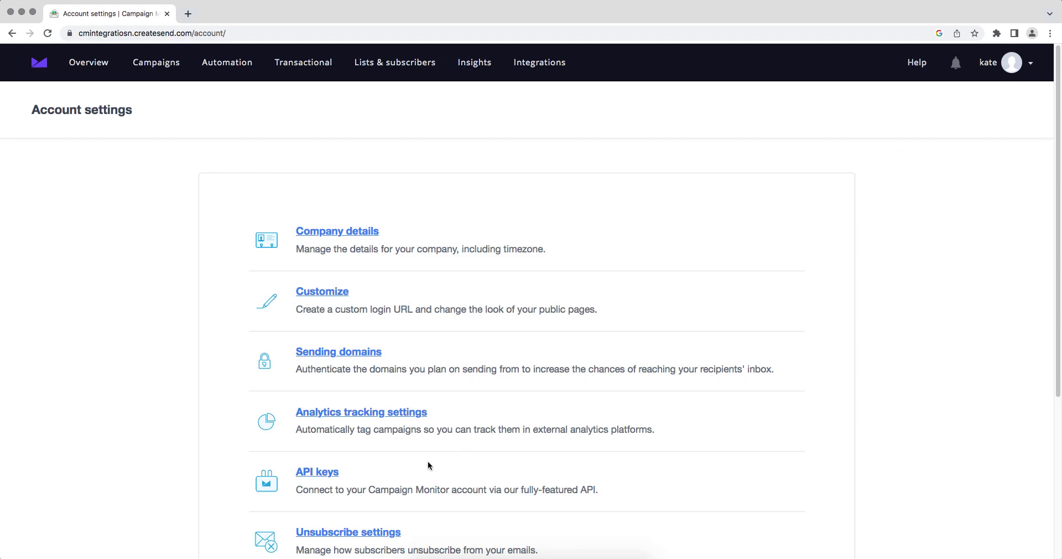
pyautogui.click(326, 477)
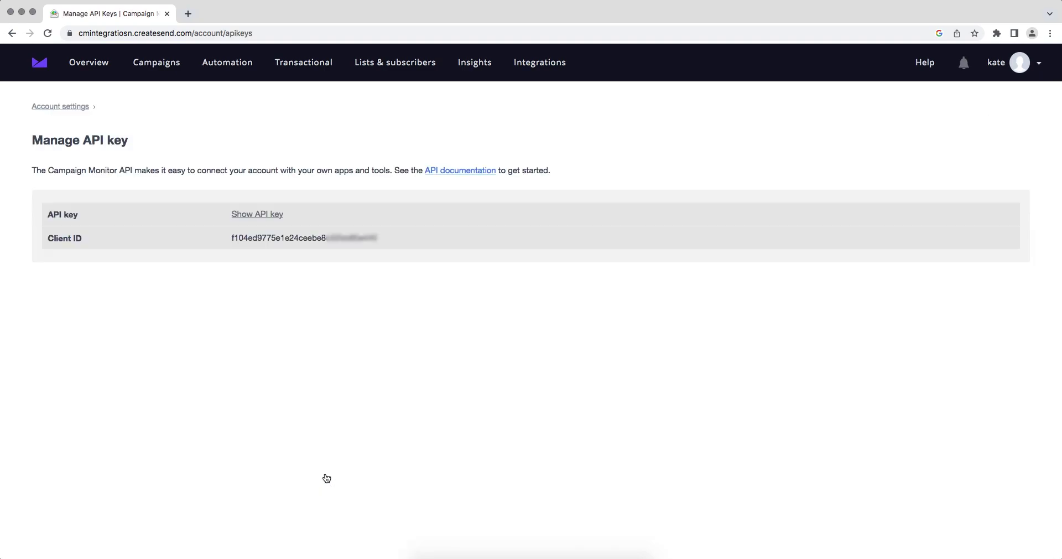
pyautogui.click(244, 215)
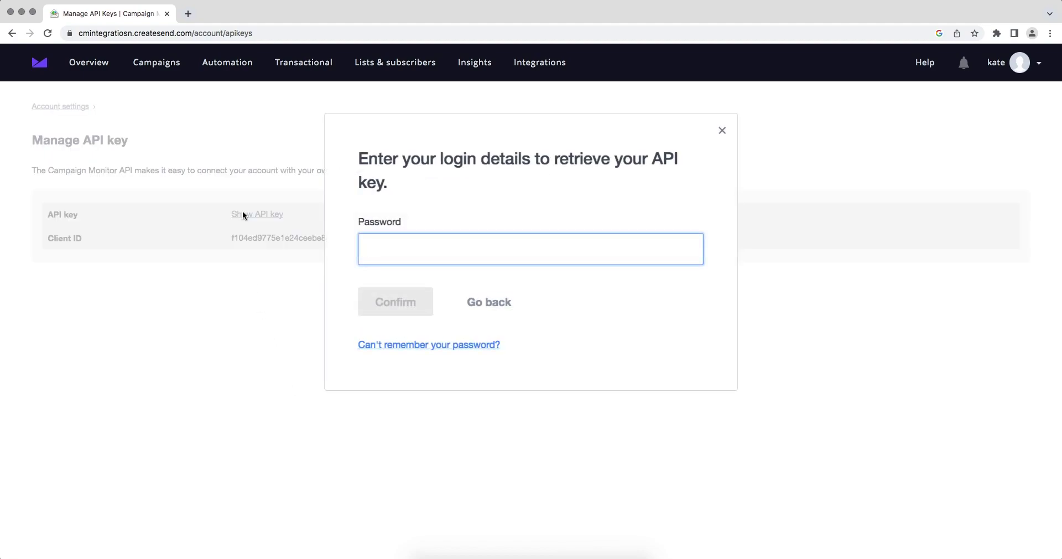
pyautogui.write('••••••••')
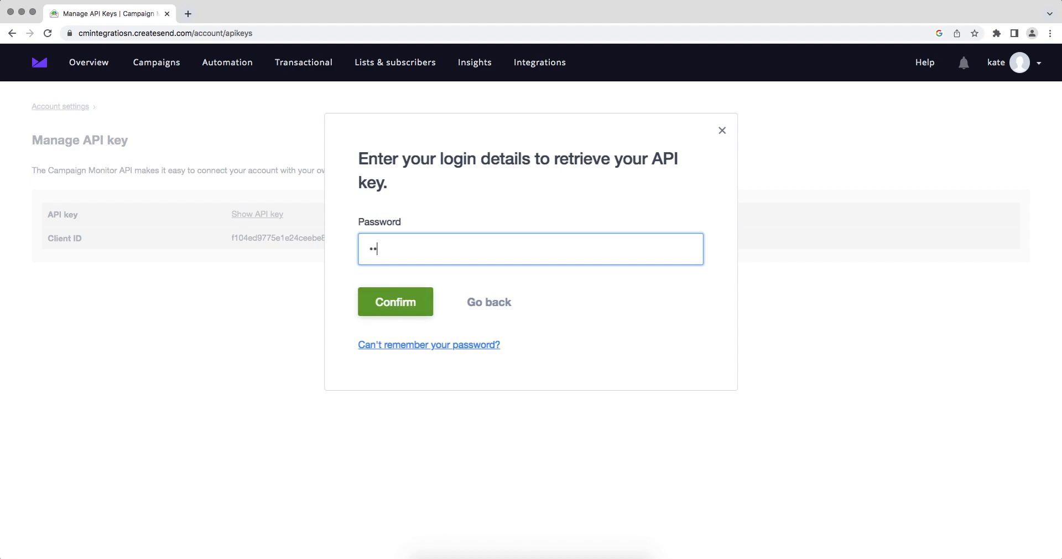
pyautogui.write('••••')
pyautogui.click(388, 299)
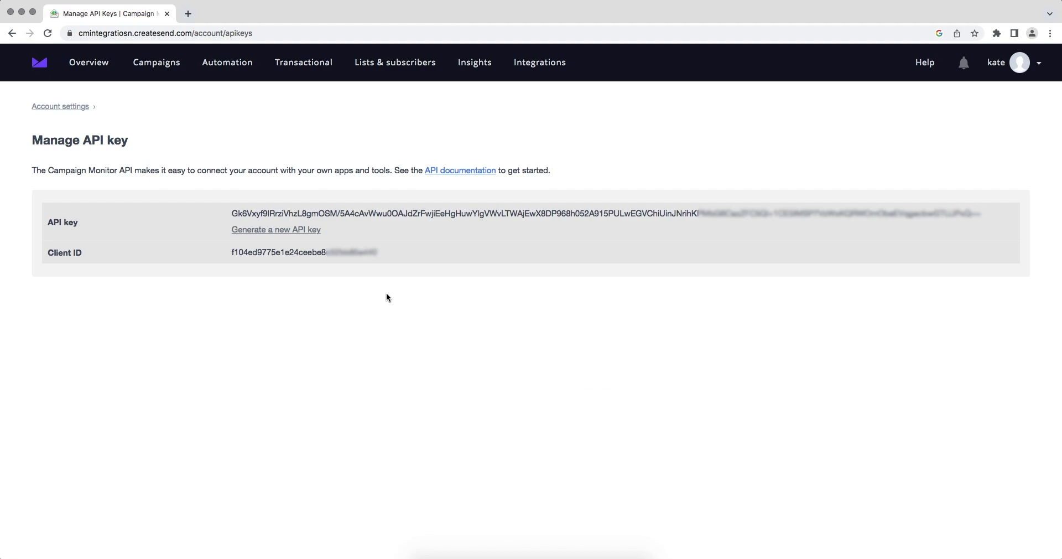
# Step: Copy the full API key, paste it into the API Key field of SaveMyLeads' connection setup and save the account
pyautogui.moveTo(231, 214); pyautogui.dragTo(987, 219)
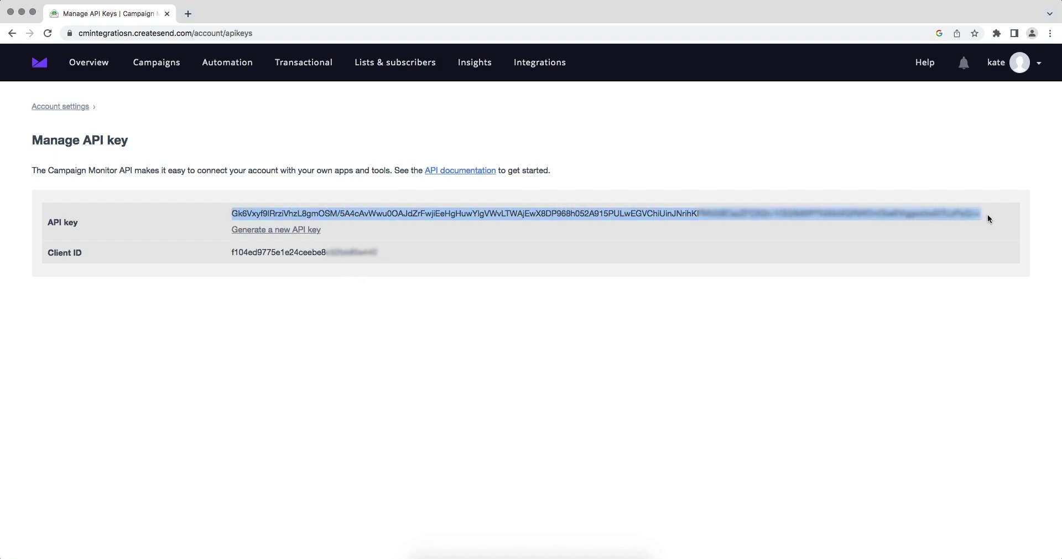
pyautogui.rightClick(961, 217)
pyautogui.click(961, 239)
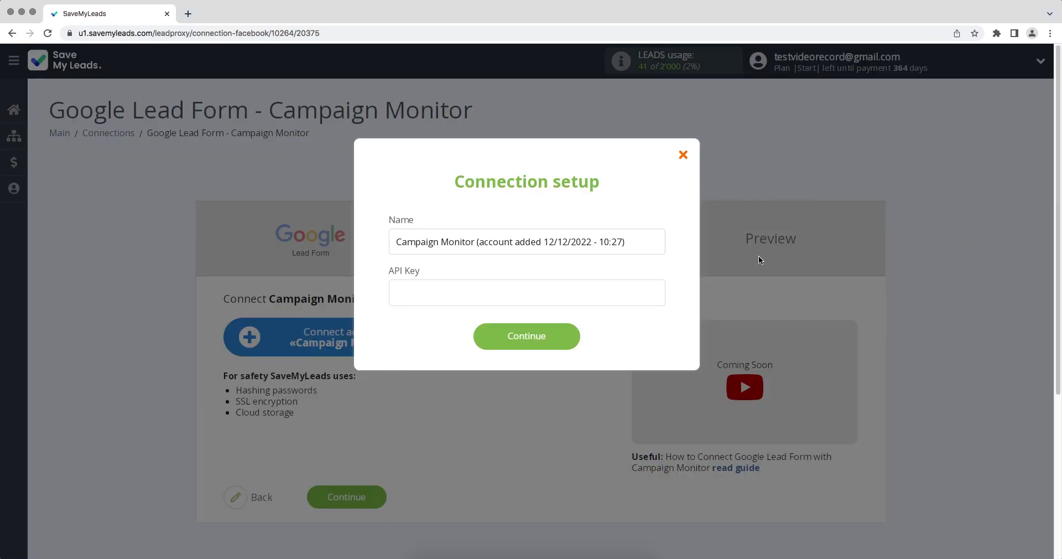
pyautogui.click(595, 293)
pyautogui.rightClick(596, 293)
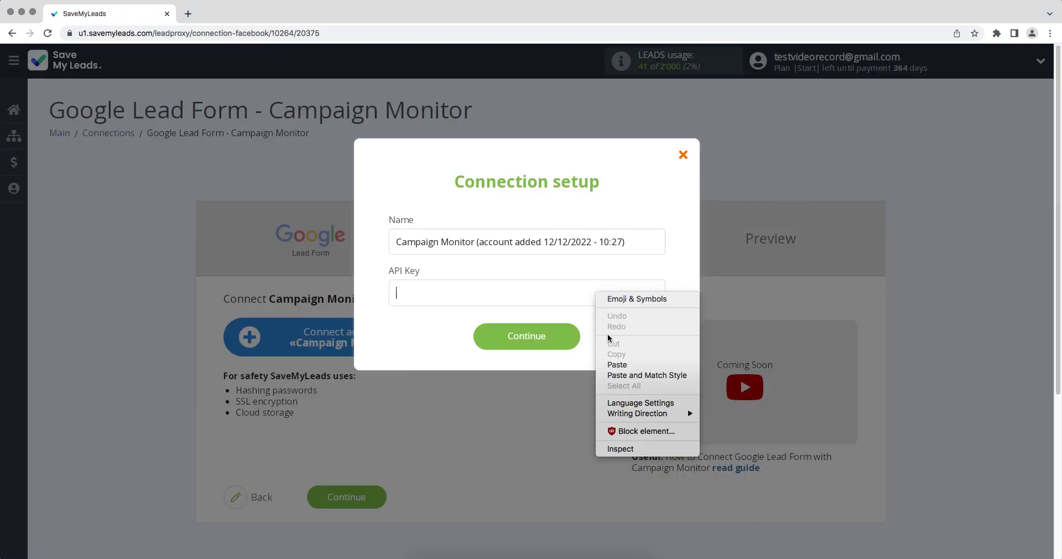
pyautogui.click(612, 360)
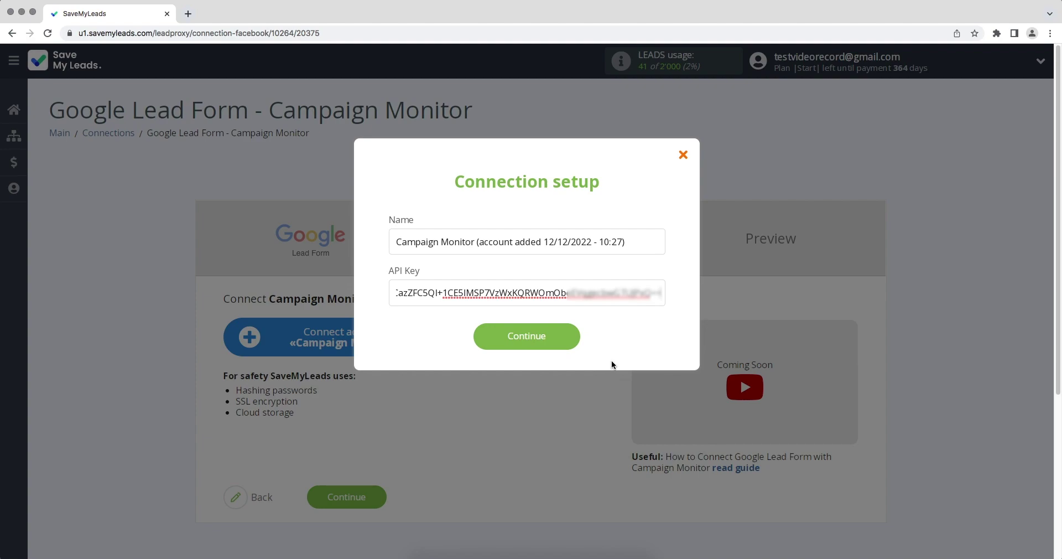
pyautogui.click(511, 342)
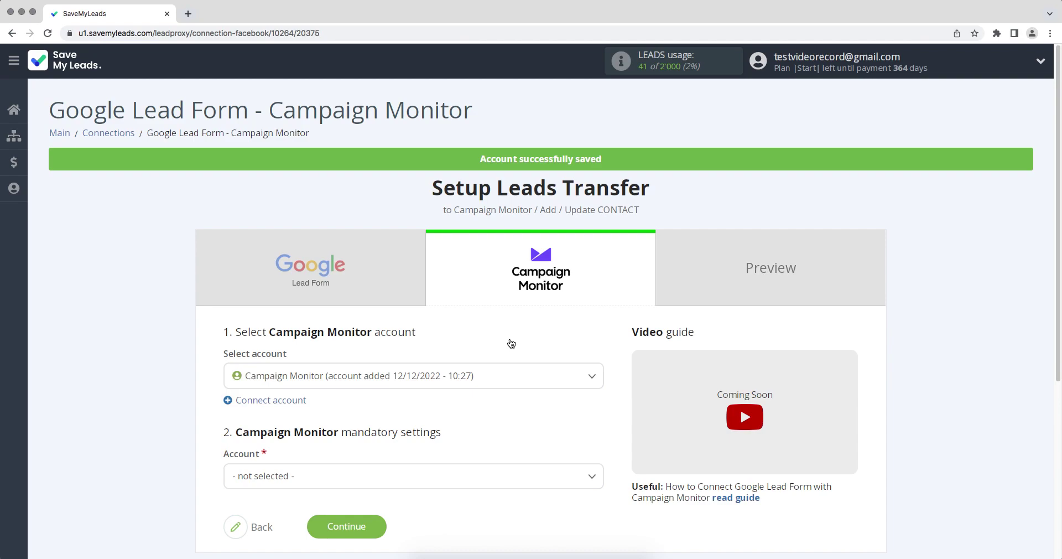
# Step: Select the newly added Campaign Monitor account, and set the mandatory Account to CM Integrations and the List to My First List
pyautogui.click(494, 377)
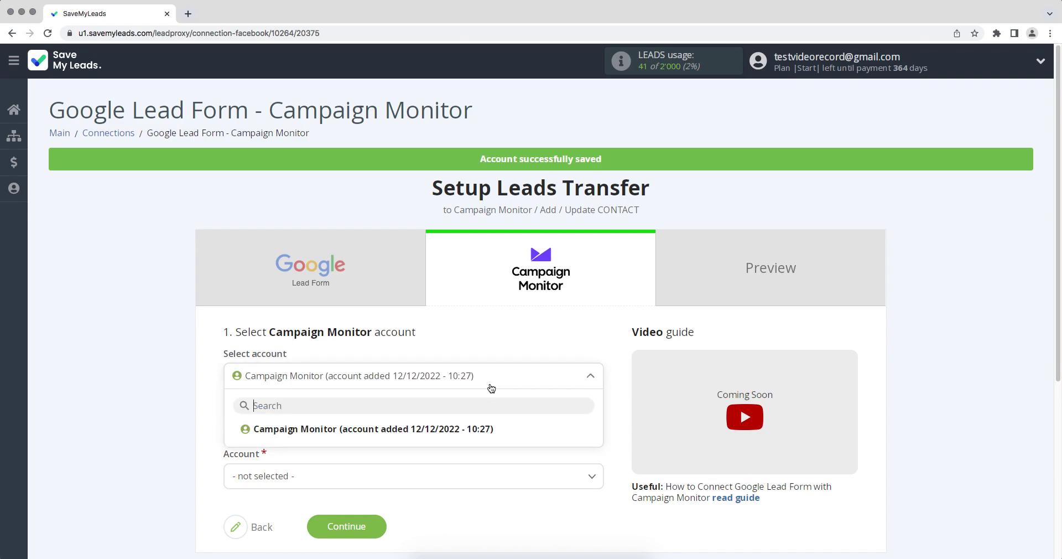
pyautogui.click(480, 431)
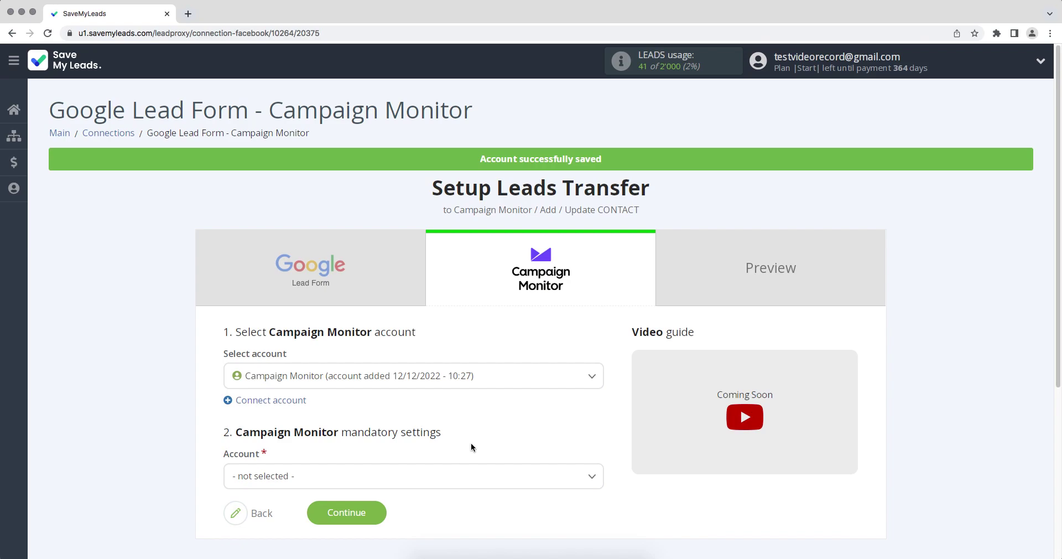
pyautogui.click(464, 476)
pyautogui.scroll(-1, 463, 476)
pyautogui.click(308, 509)
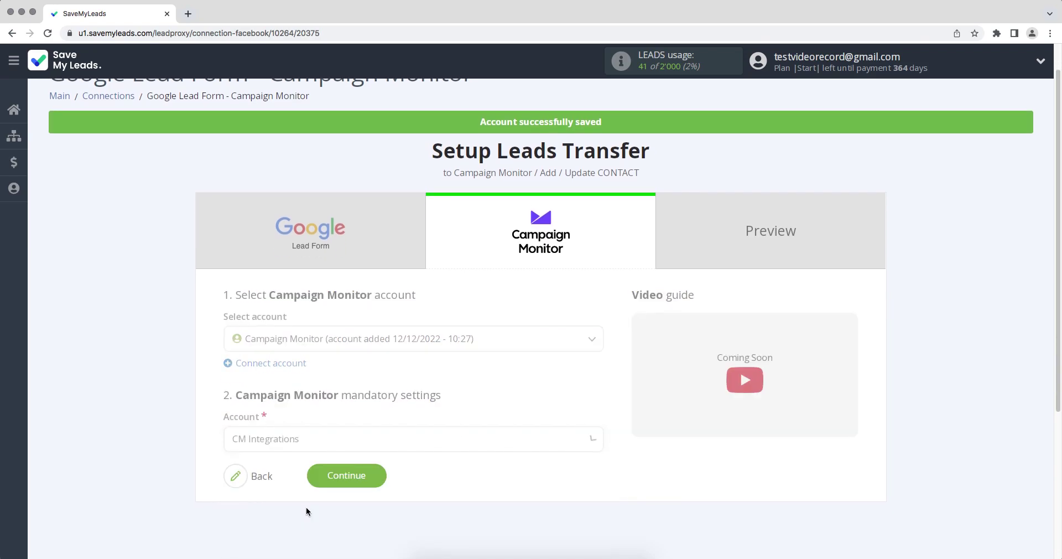
pyautogui.click(340, 490)
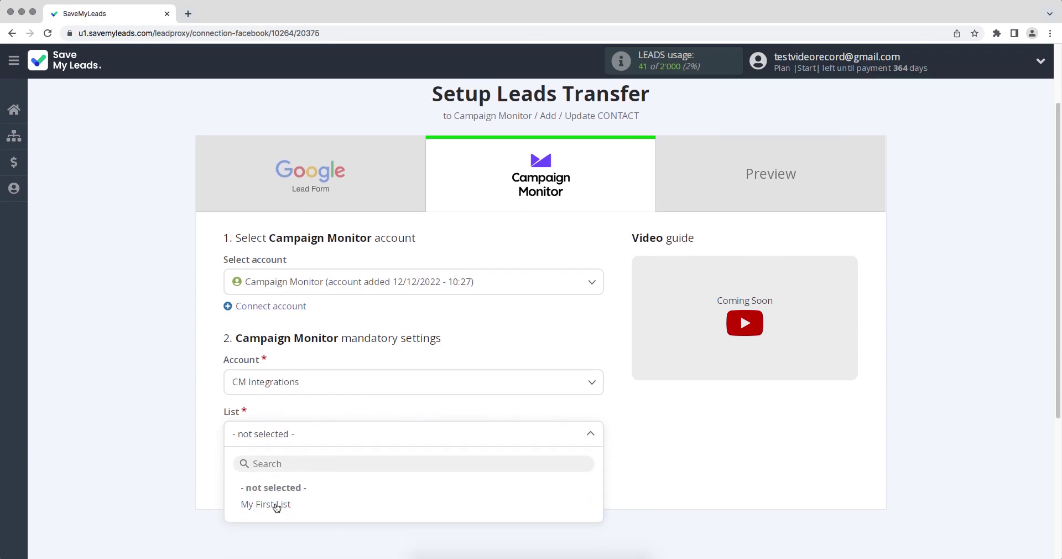
pyautogui.click(271, 510)
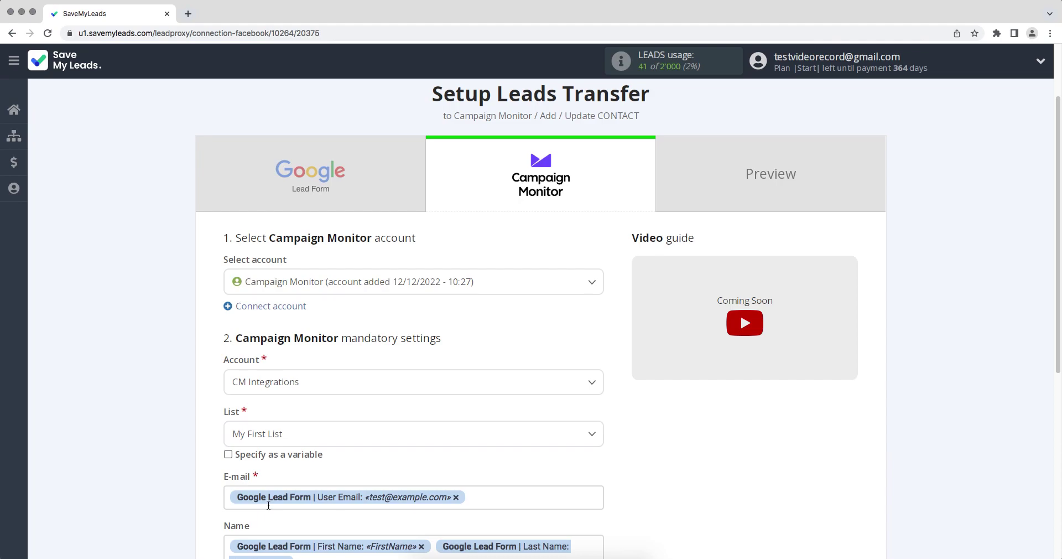
# Step: Review the variables available for the E-mail field, keep the prefilled E-mail and Name mapping and continue to the preview
pyautogui.scroll(-5, 269, 505)
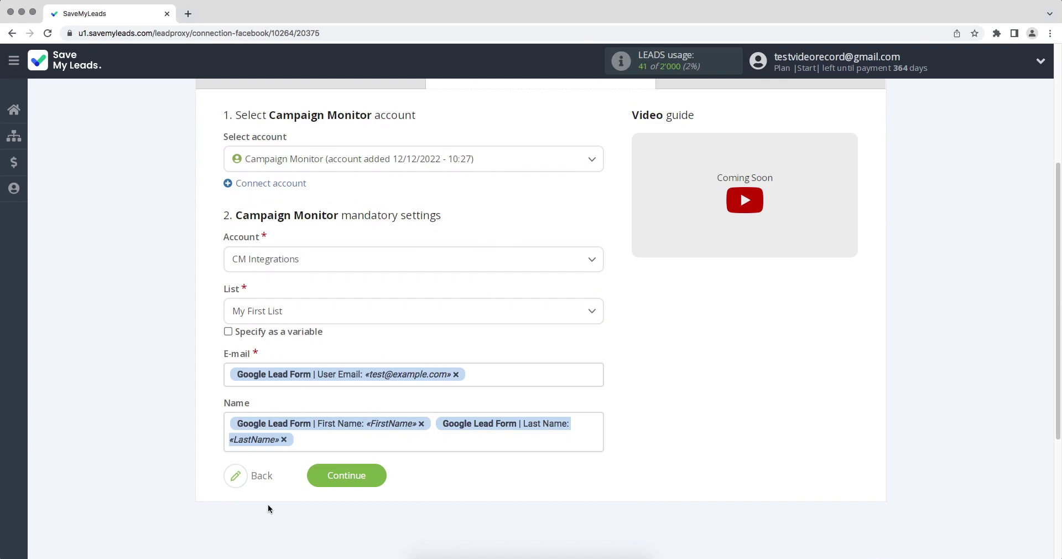
pyautogui.click(483, 374)
pyautogui.moveTo(594, 269); pyautogui.dragTo(602, 320)
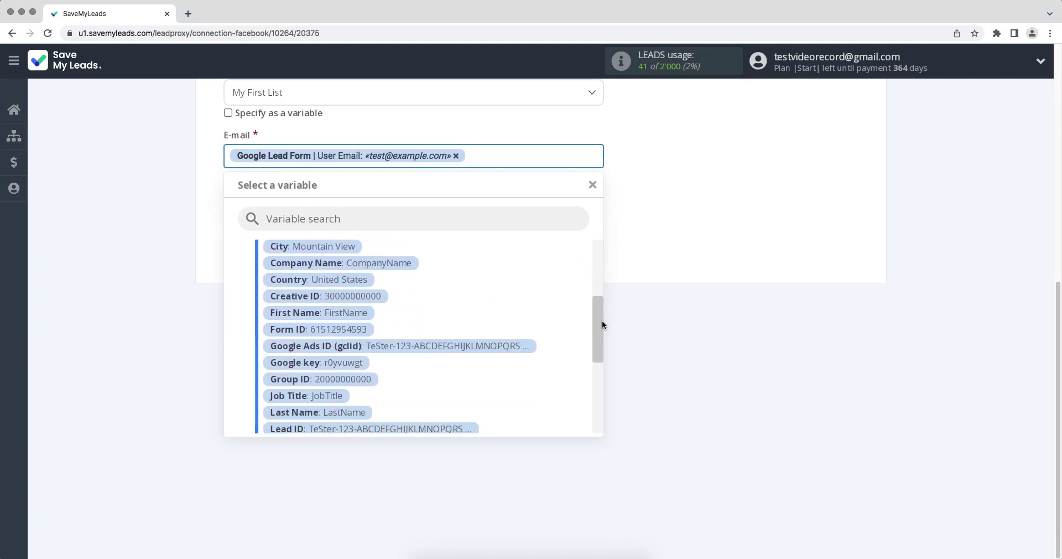
pyautogui.click(691, 390)
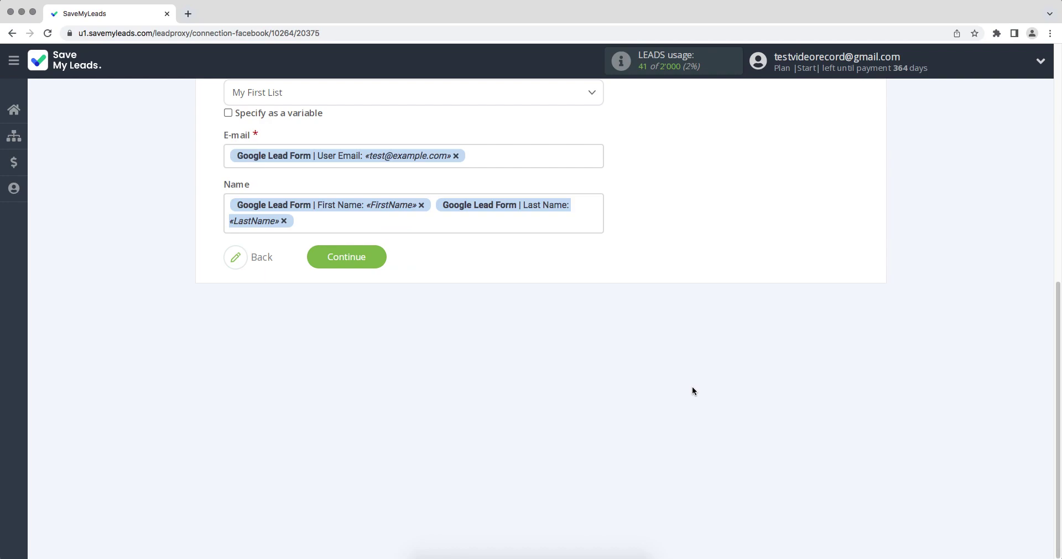
pyautogui.click(329, 261)
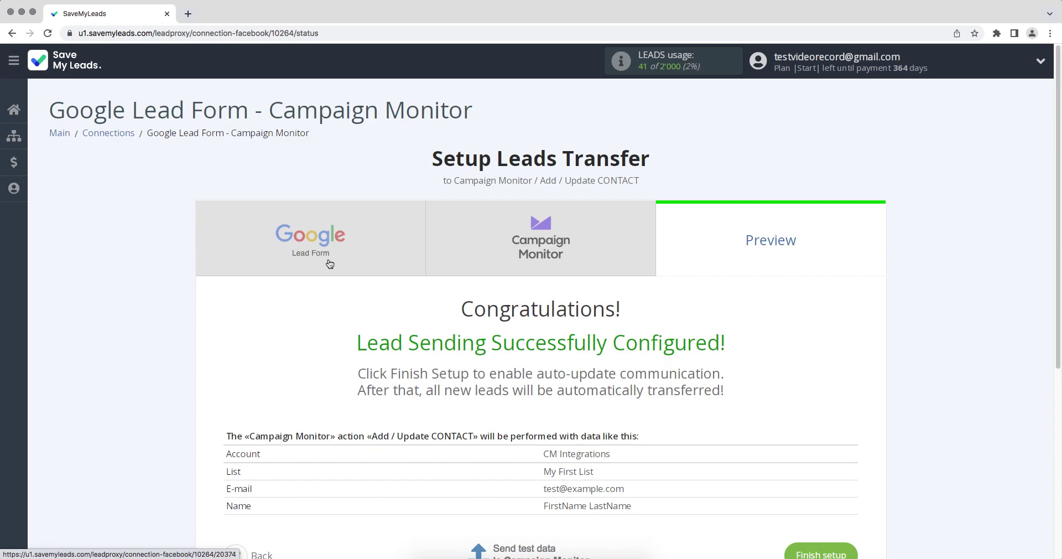
# Step: Send test data to Campaign Monitor and, after checking My First List for the test contact, finish the SaveMyLeads setup
pyautogui.scroll(-2, 330, 264)
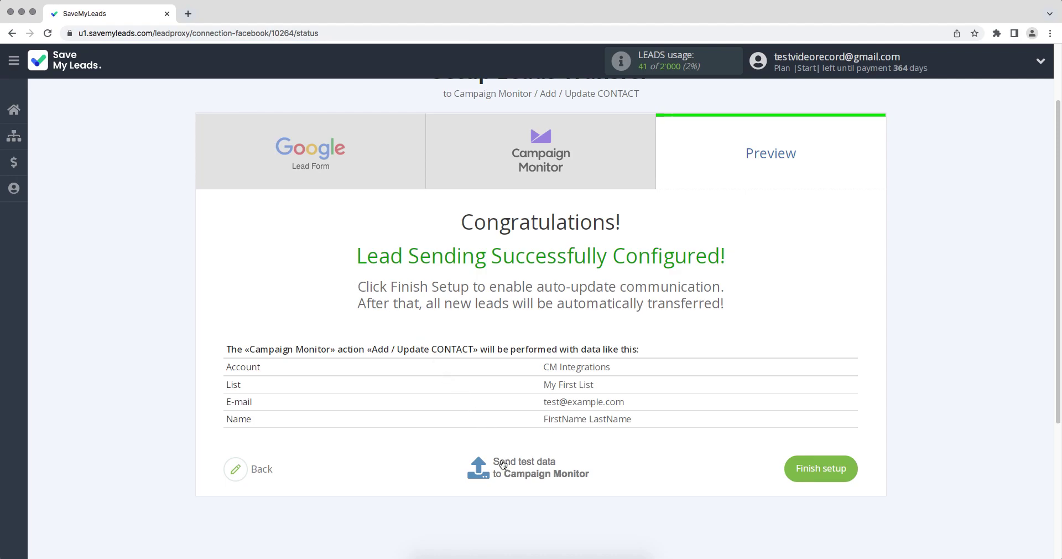
pyautogui.click(502, 464)
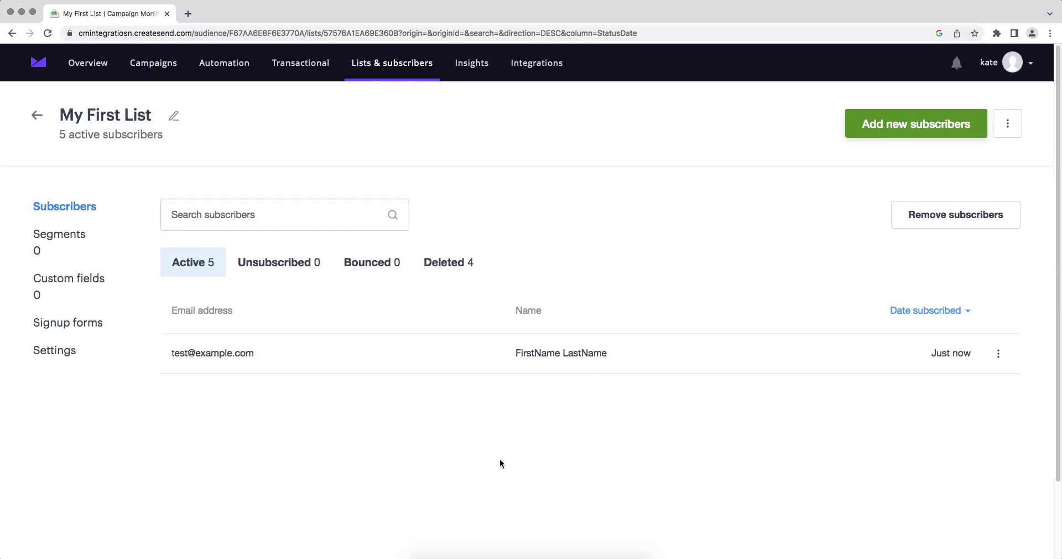
pyautogui.click(233, 357)
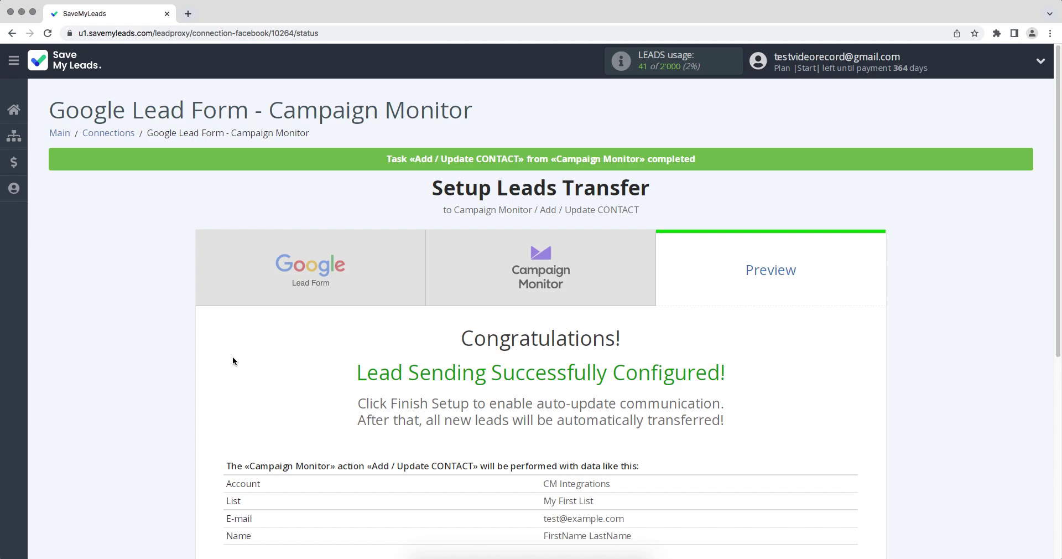
pyautogui.scroll(-3, 232, 360)
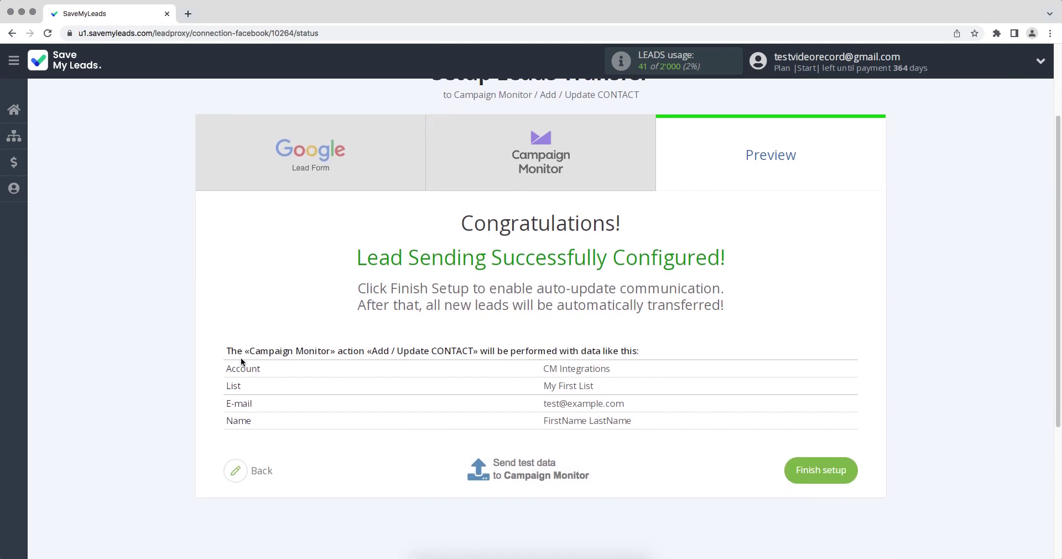
pyautogui.click(792, 474)
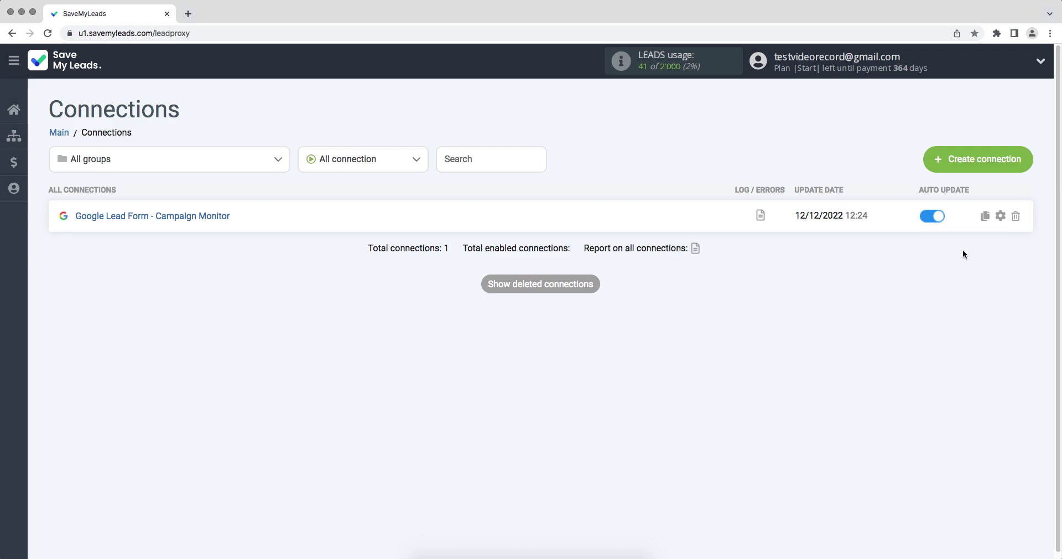
# Step: Rename the connection as Google Lead Form - Campaign Monitor 12/12/2022, leaving it without a group
pyautogui.click(1000, 216)
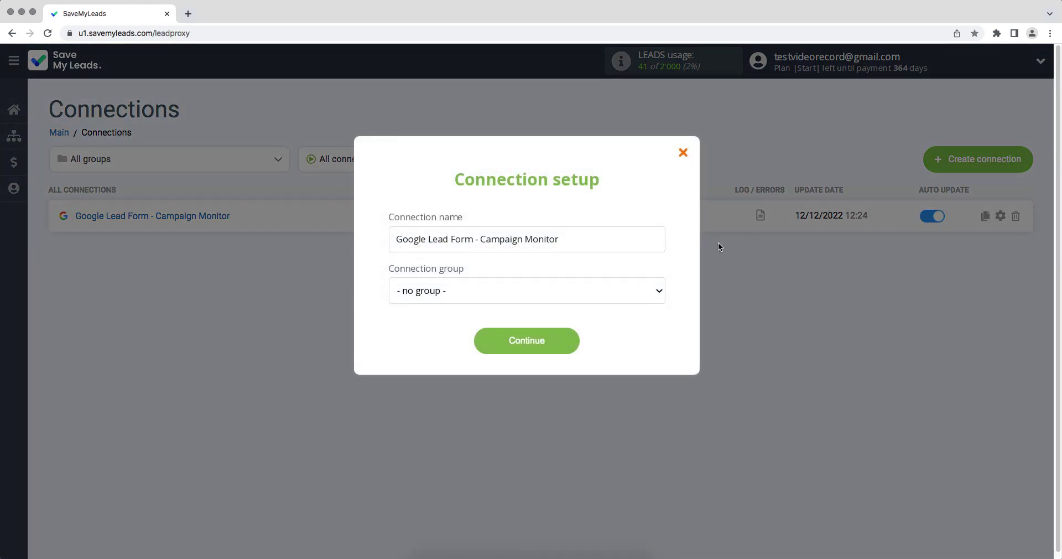
pyautogui.click(656, 241)
pyautogui.write('12/12/2022')
pyautogui.click(556, 344)
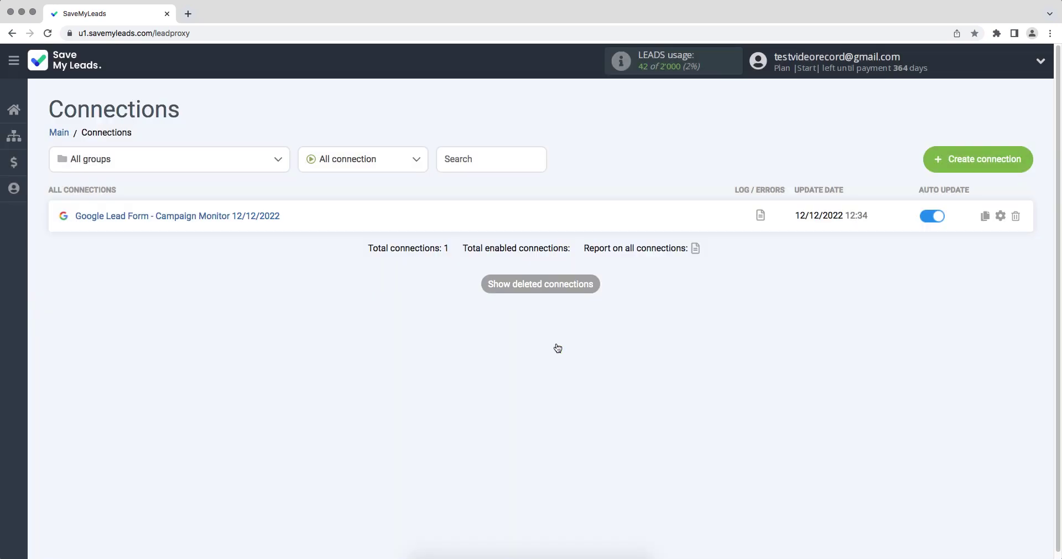